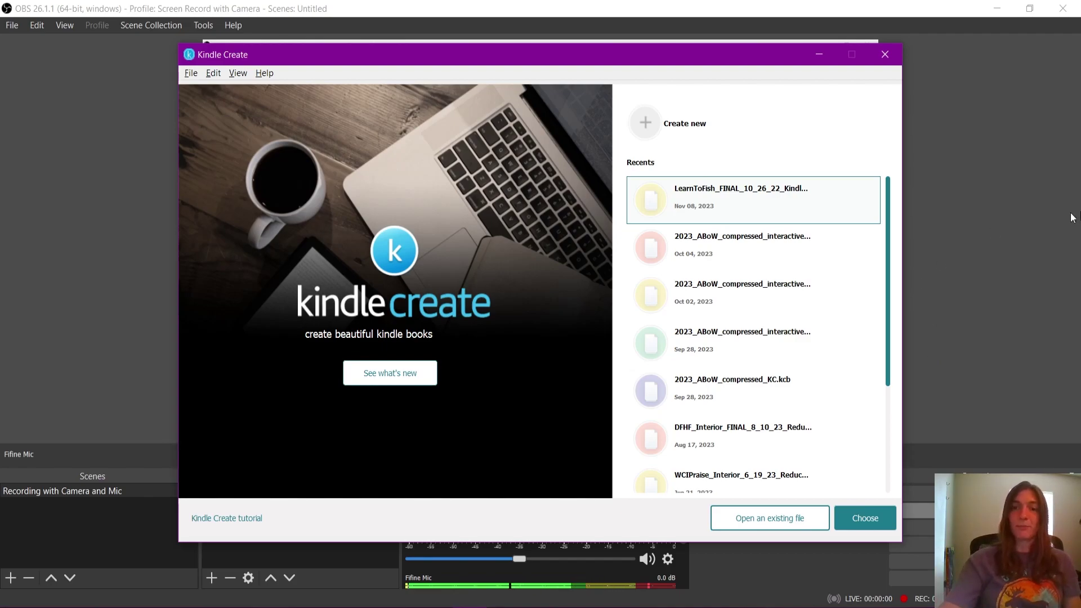
Choose Create new on the Kindle Create start screen instead of a recent project
left_click(716, 131)
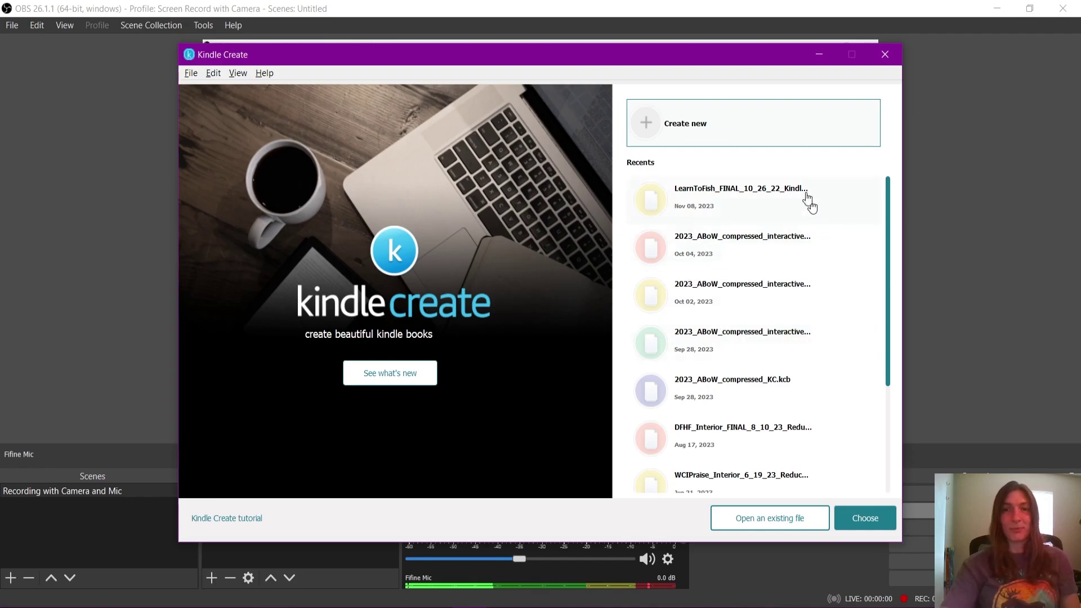
Start a Print Replica book titled 'A Bouquet of Flowers', entering the author and publisher names
left_click(861, 520)
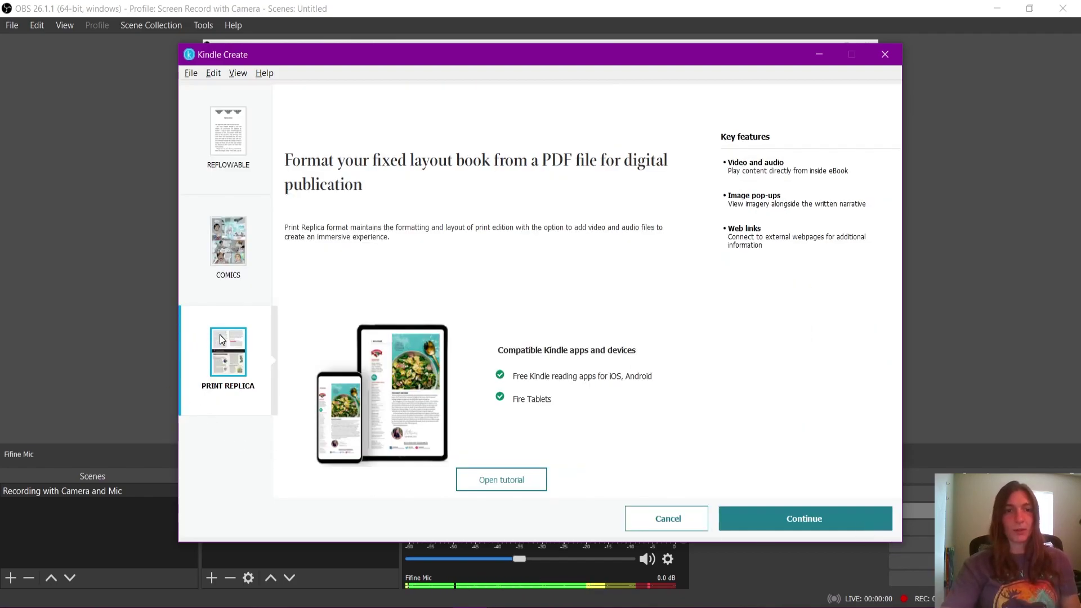
left_click(840, 518)
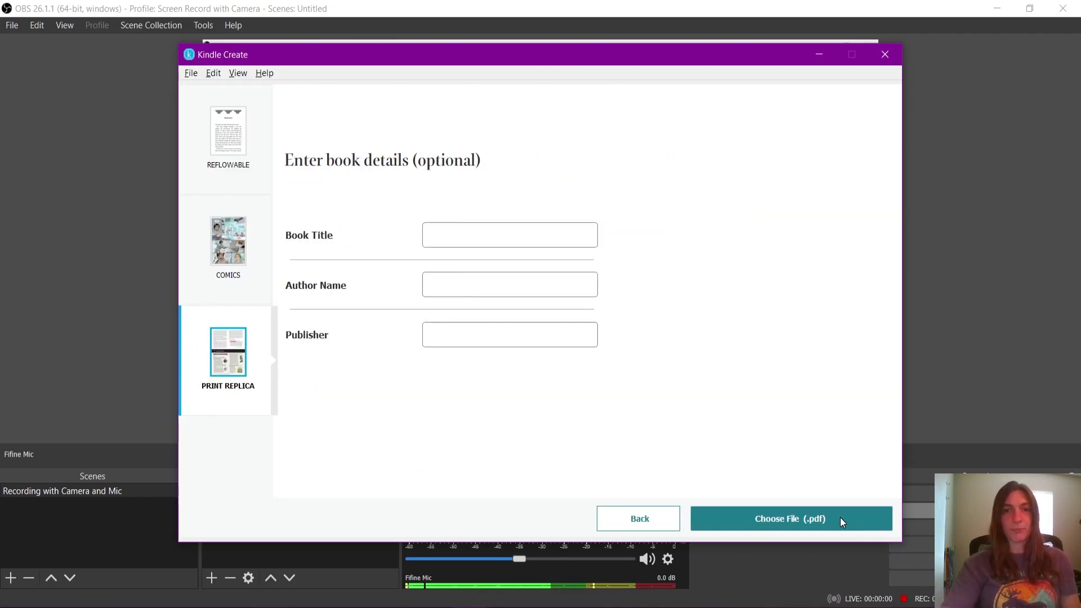
key("Tab")
key("Tab")
left_click(475, 227)
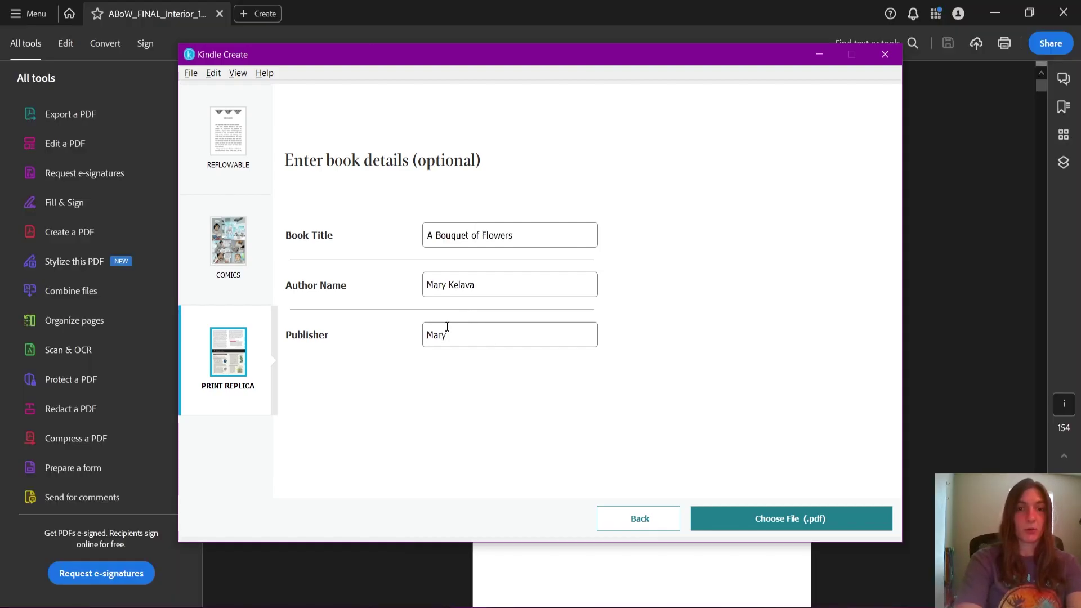
type("Kelava")
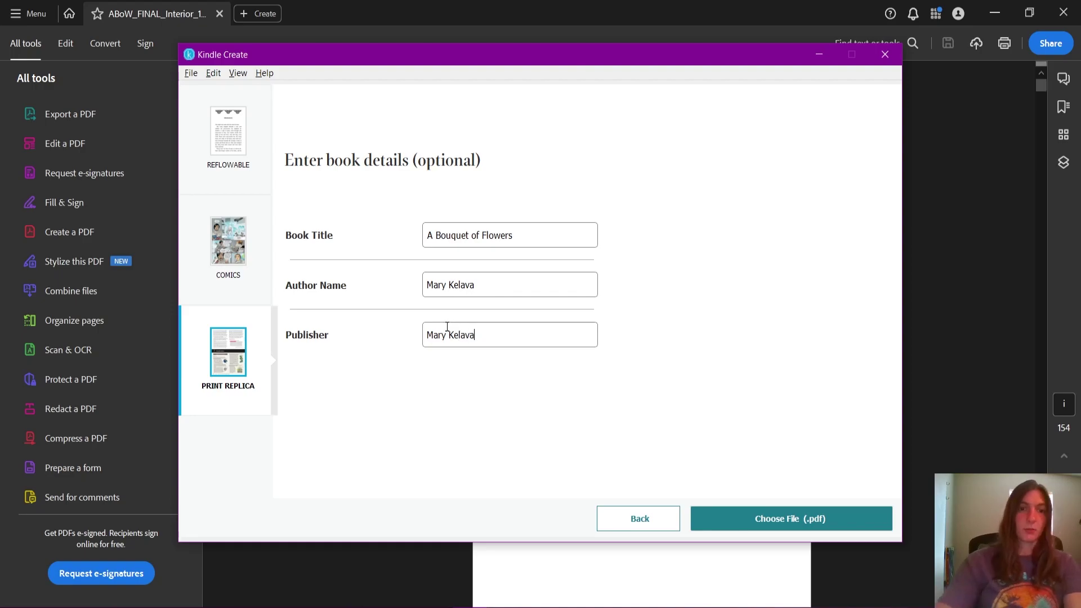
left_click(809, 524)
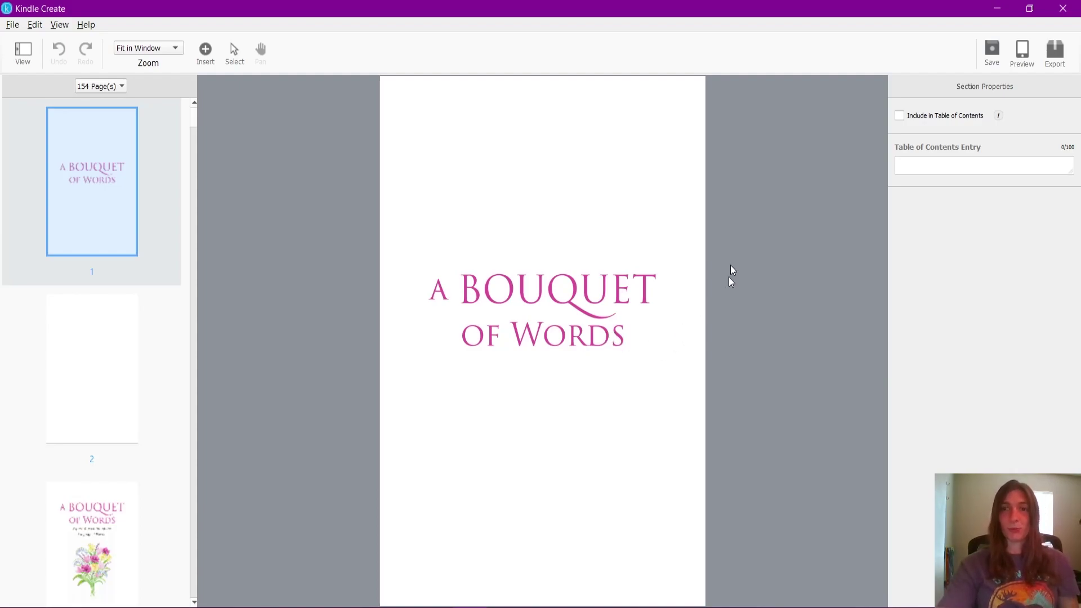
Include the title page (page 3) in the table of contents and rename its entry
left_click(108, 526)
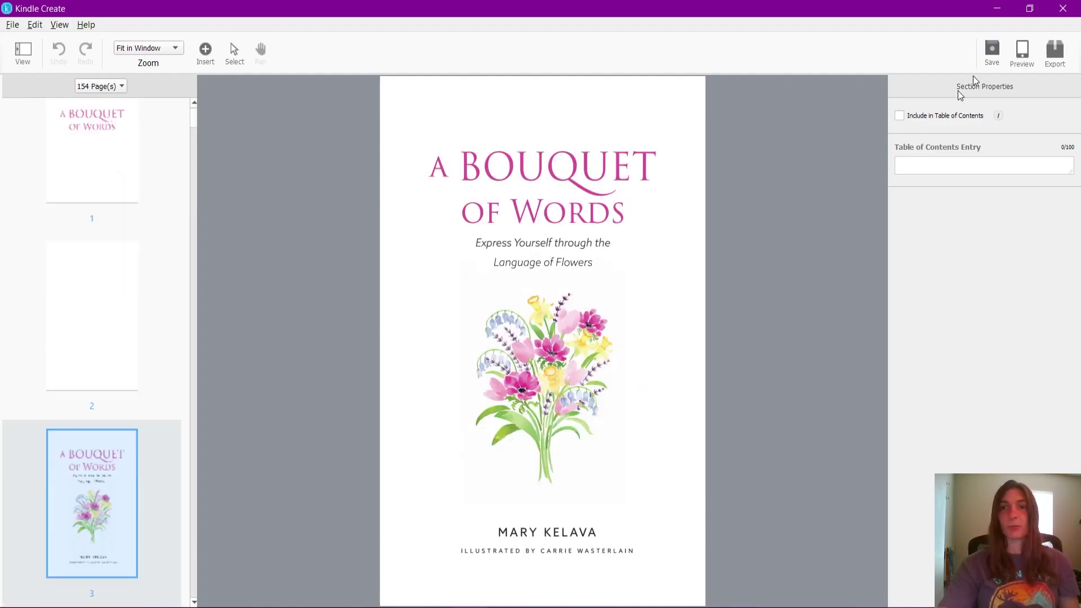
left_click(934, 116)
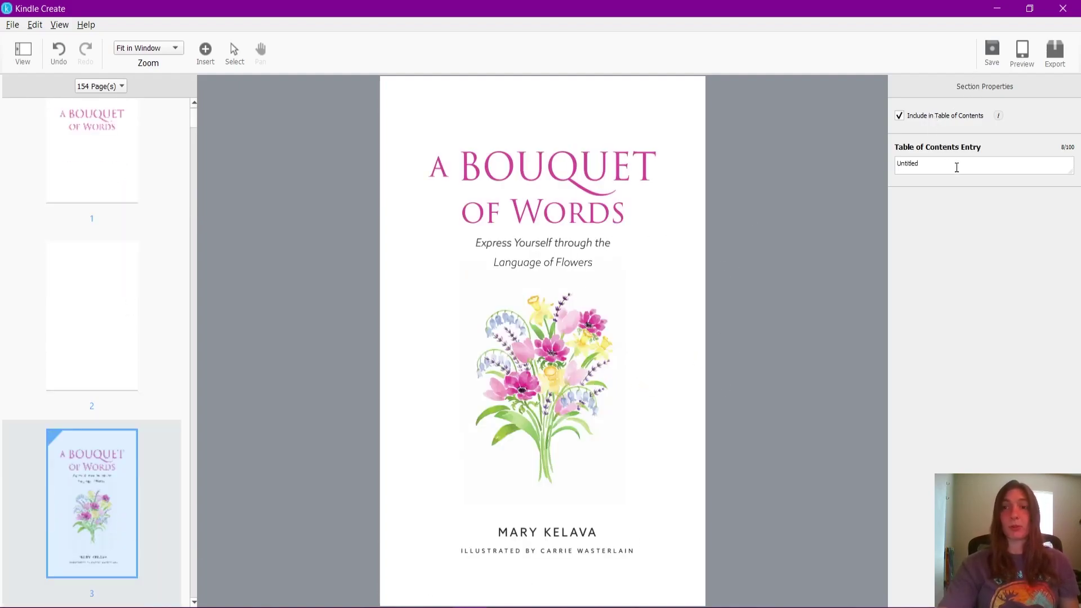
key("ctrl+a")
type("T")
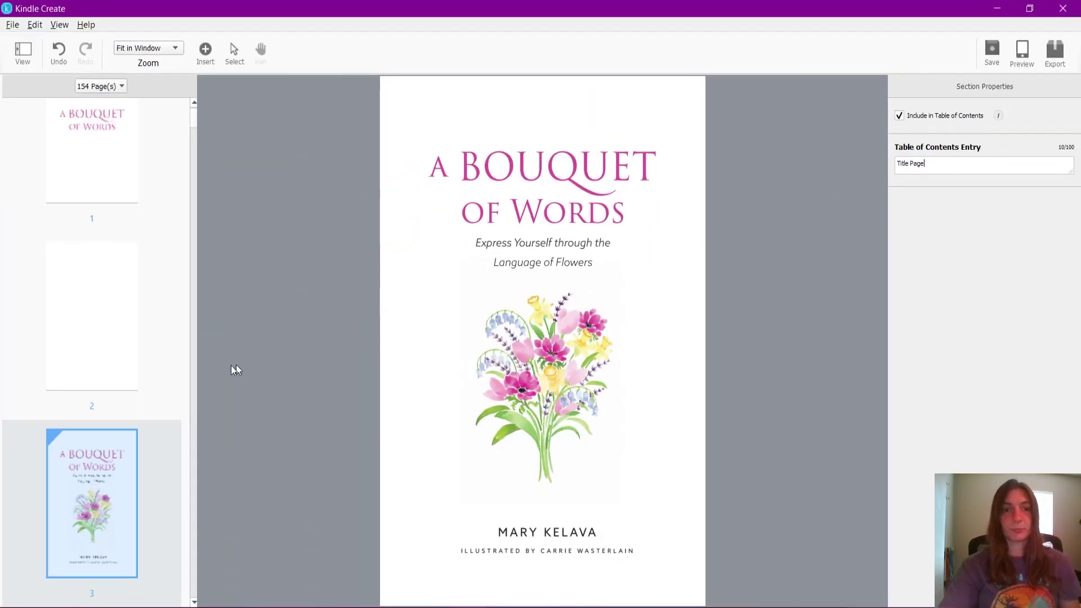
scroll(171, 463, "down", 5)
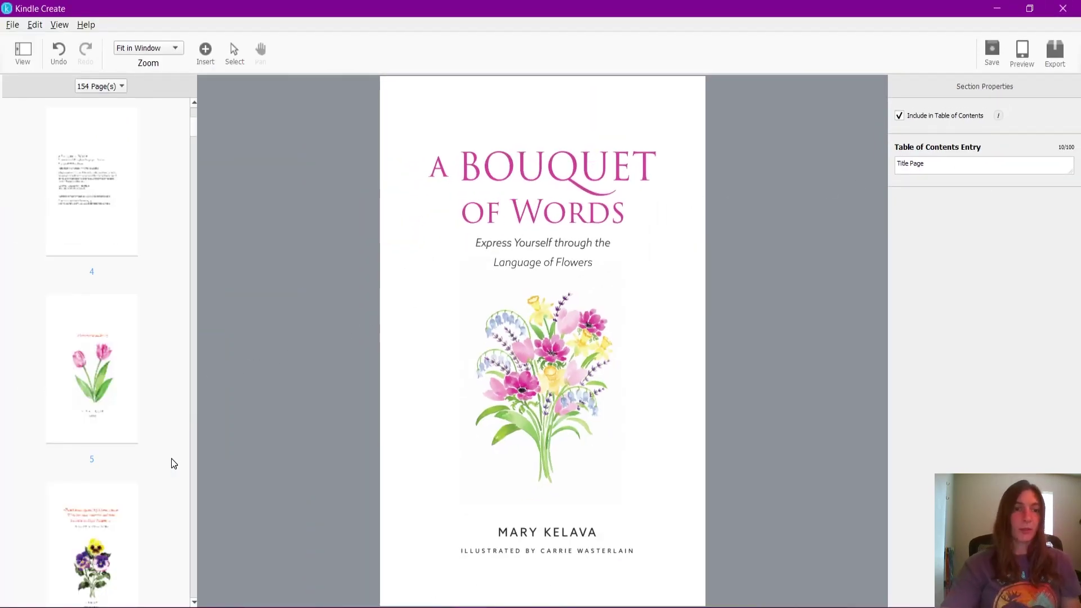
Name the copyright page (page 4) entry 'Copyright Page' and recheck the title page entry
left_click(93, 255)
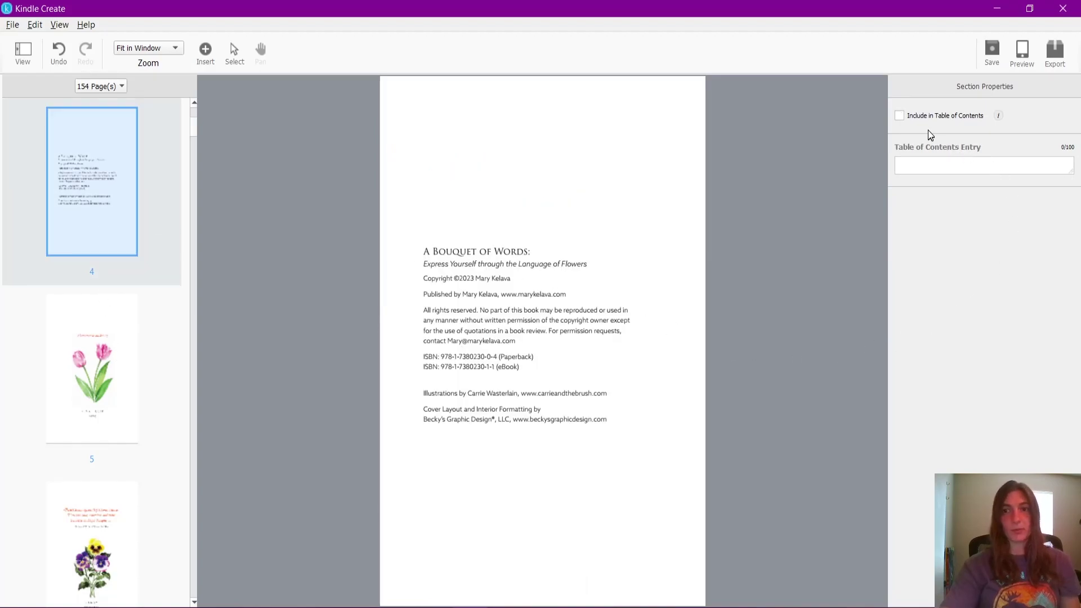
left_click(924, 162)
key("ctrl+a")
type("Copyrig")
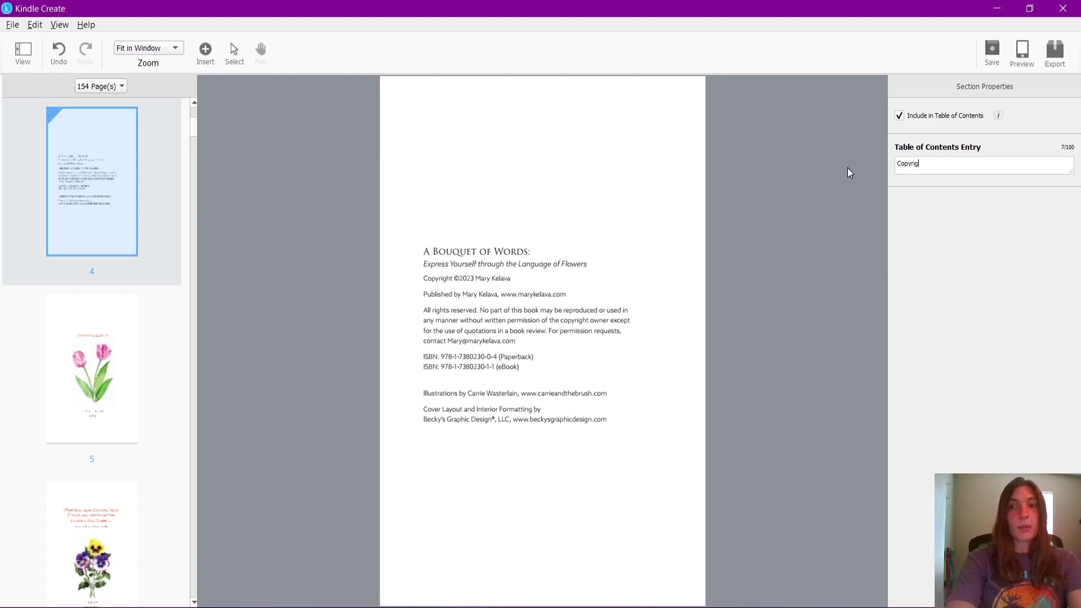
type("ht Page")
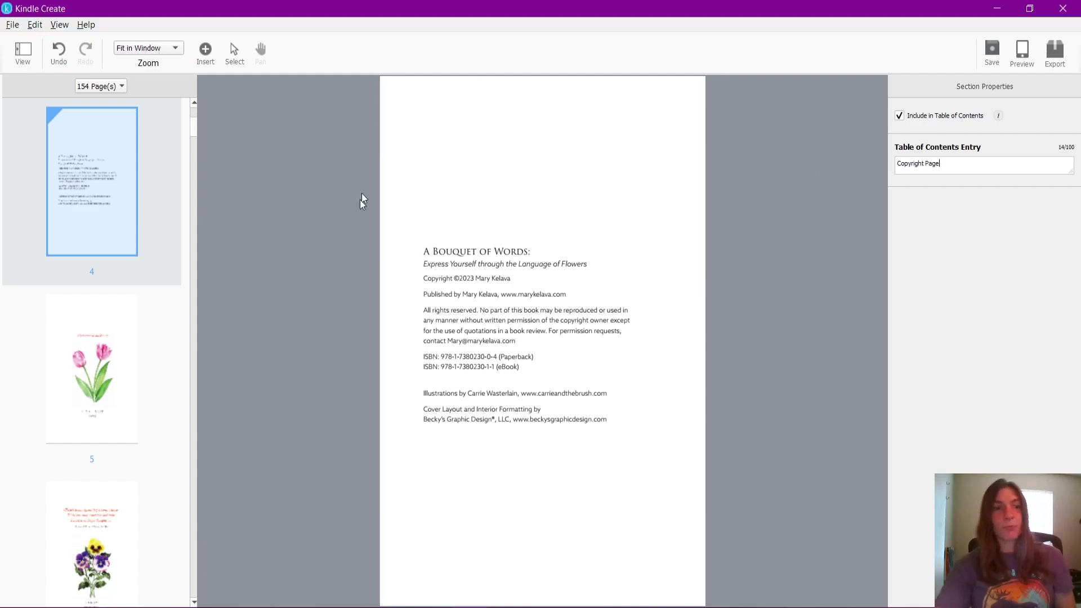
left_click(104, 406)
scroll(128, 379, "up", 5)
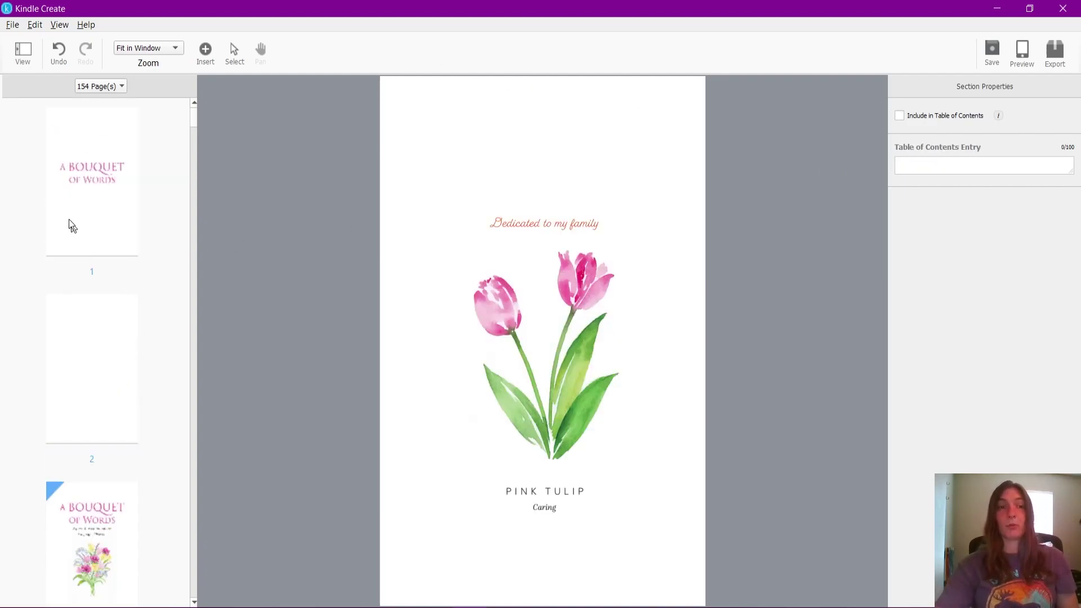
left_click(143, 534)
scroll(39, 275, "down", 10)
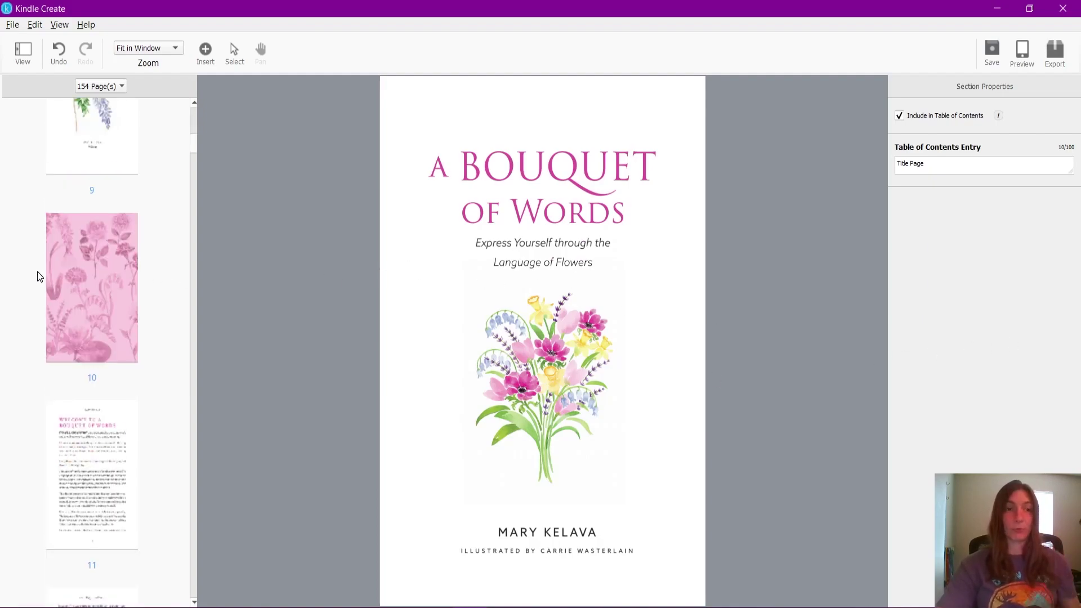
scroll(39, 276, "down", 4)
scroll(50, 278, "down", 2)
Add the Part I opener (page 15) to the contents as 'PART 1 | CREATING MEANING MOMENTS'
left_click(63, 232)
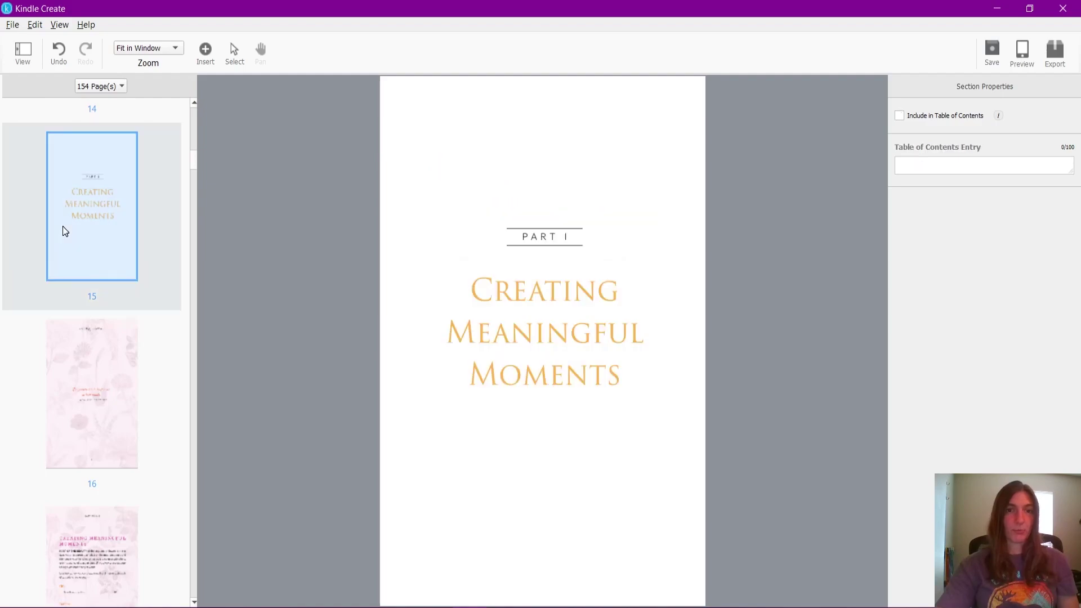
left_click(898, 115)
left_click_drag(935, 164, 848, 169)
left_click(848, 168)
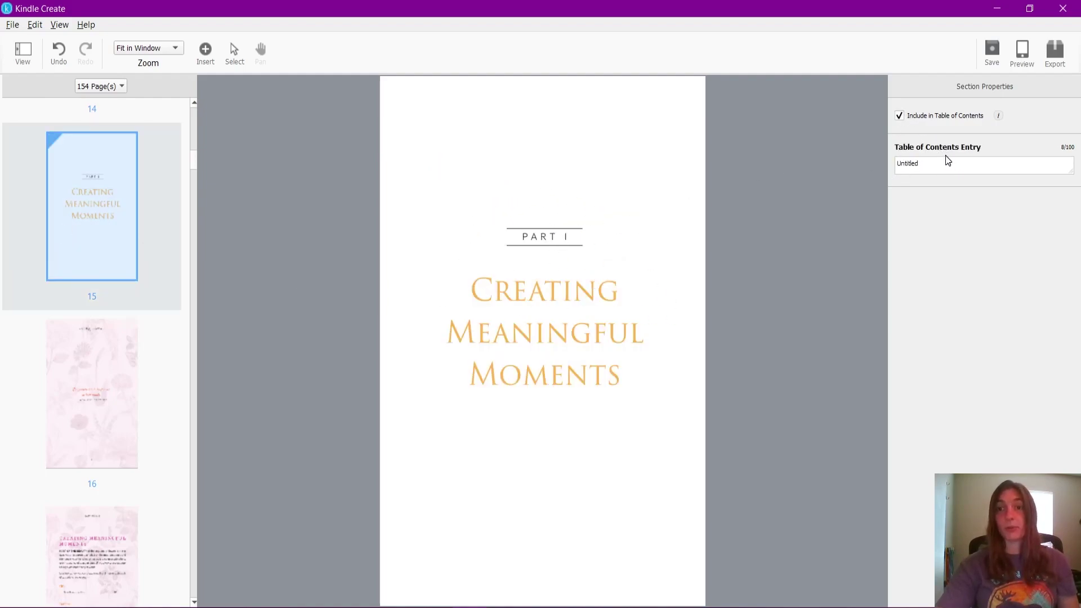
key("ctrl+a")
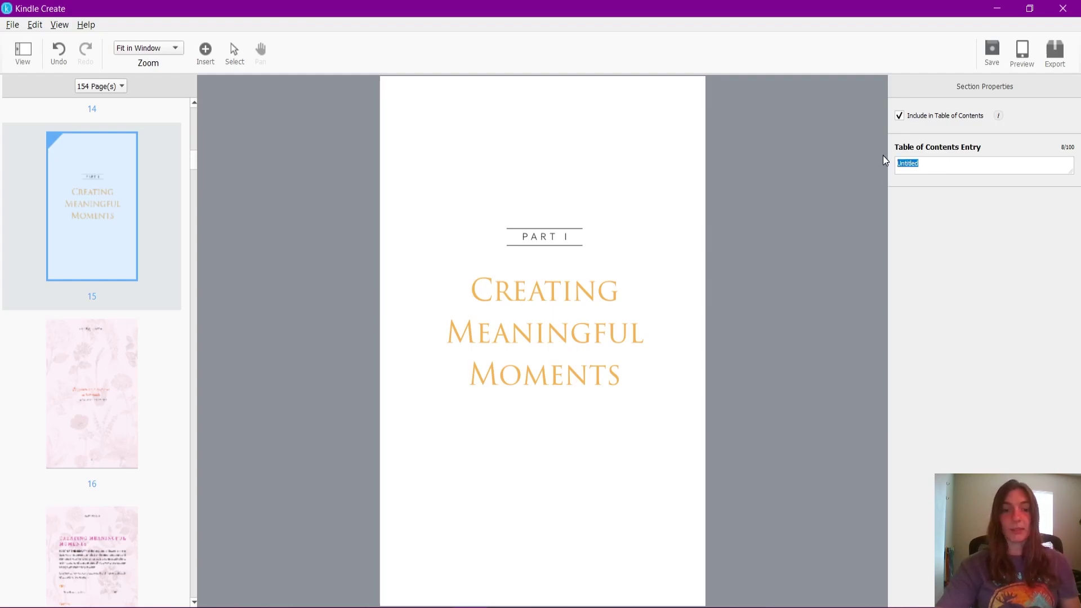
type("PART 1")
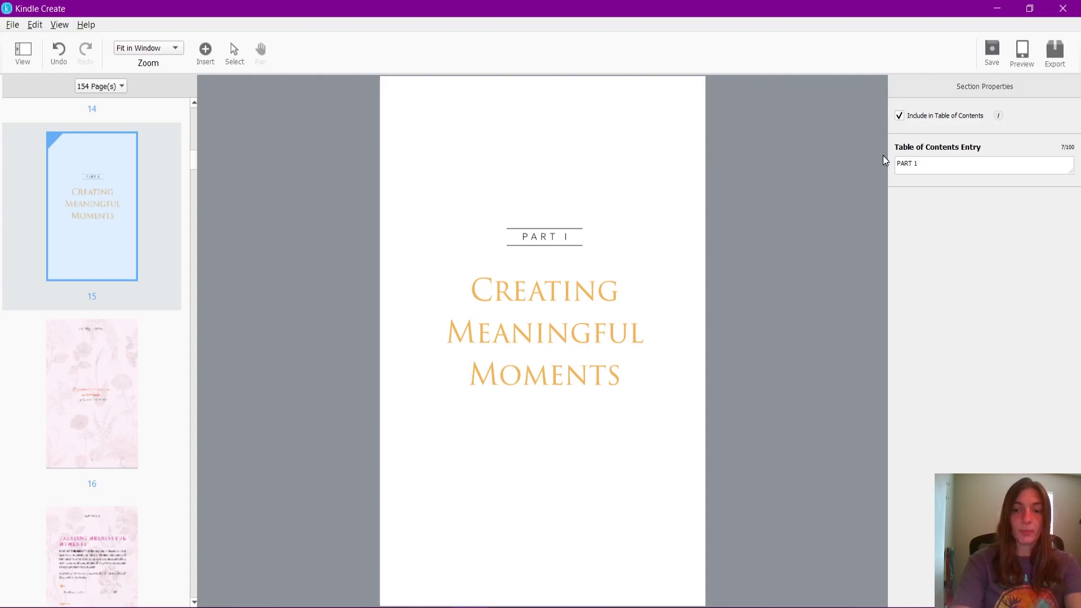
type(" | CREATING MEANING MOMENTS")
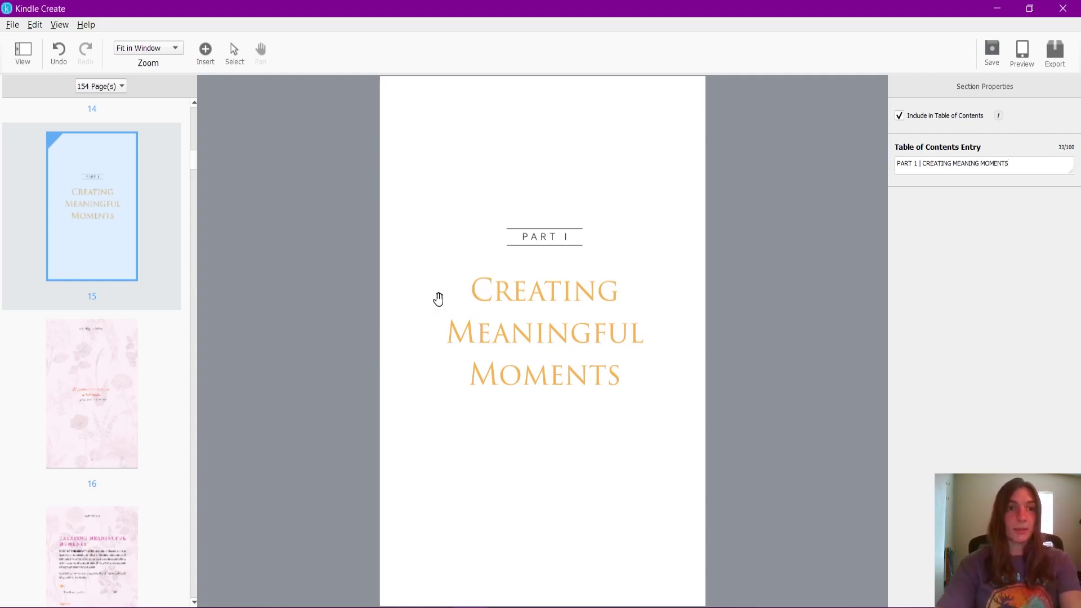
left_click(85, 520)
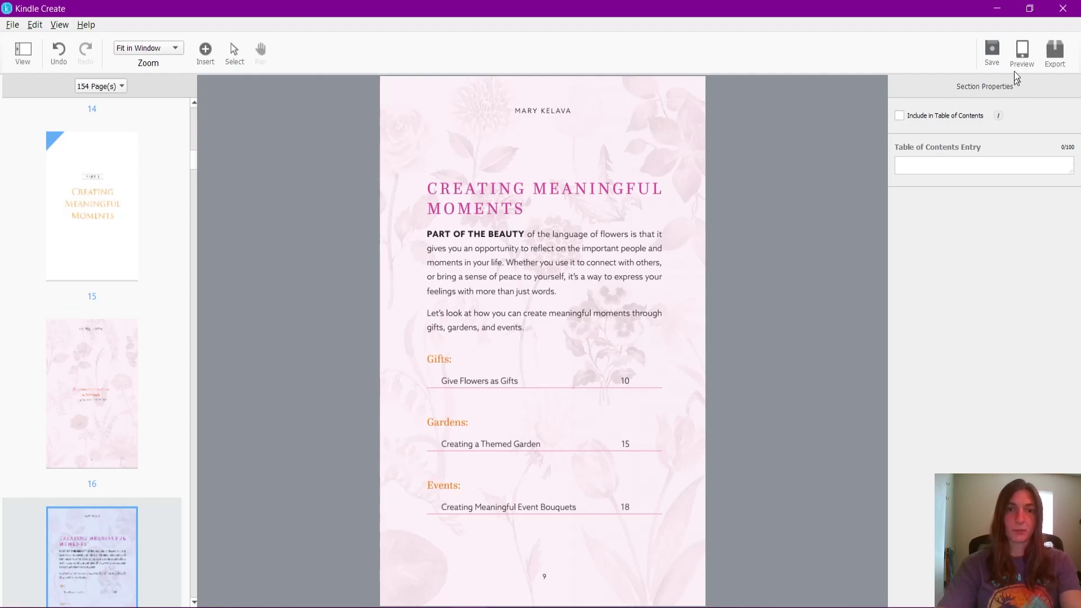
Include page 17 in the table of contents, replacing its Untitled entry name with 'Creating Meaningful Monets'
left_click(942, 117)
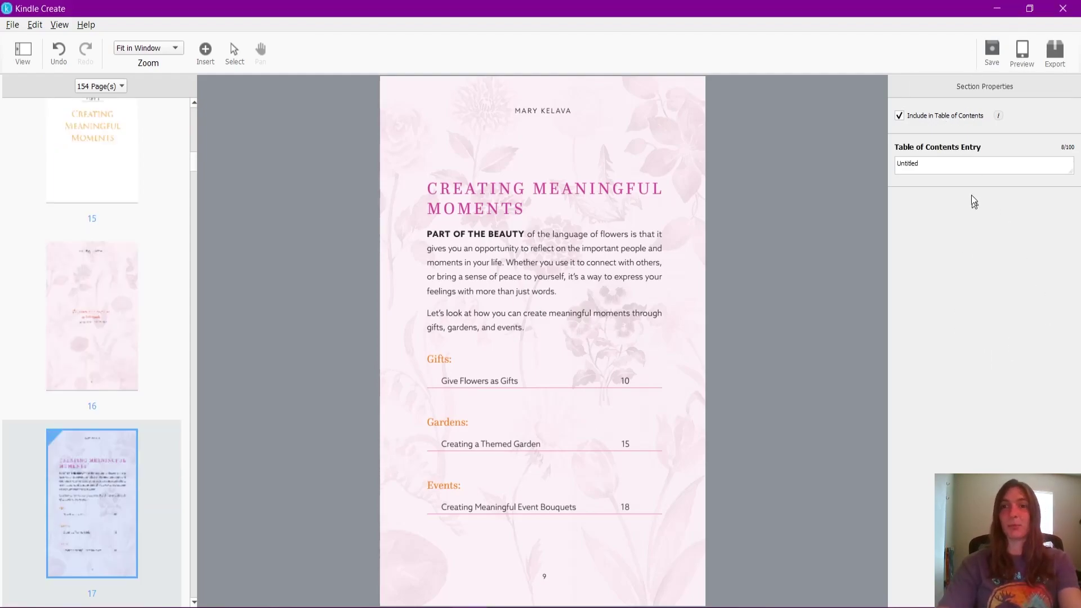
left_click_drag(953, 164, 823, 167)
left_click_drag(934, 165, 867, 164)
key("BackSpace")
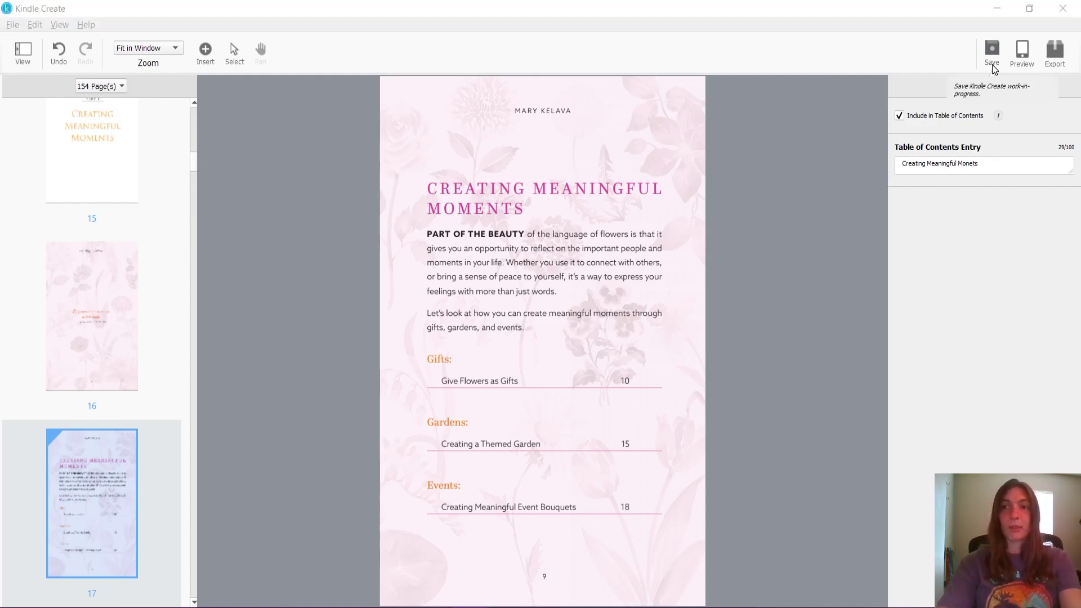
left_click(1023, 63)
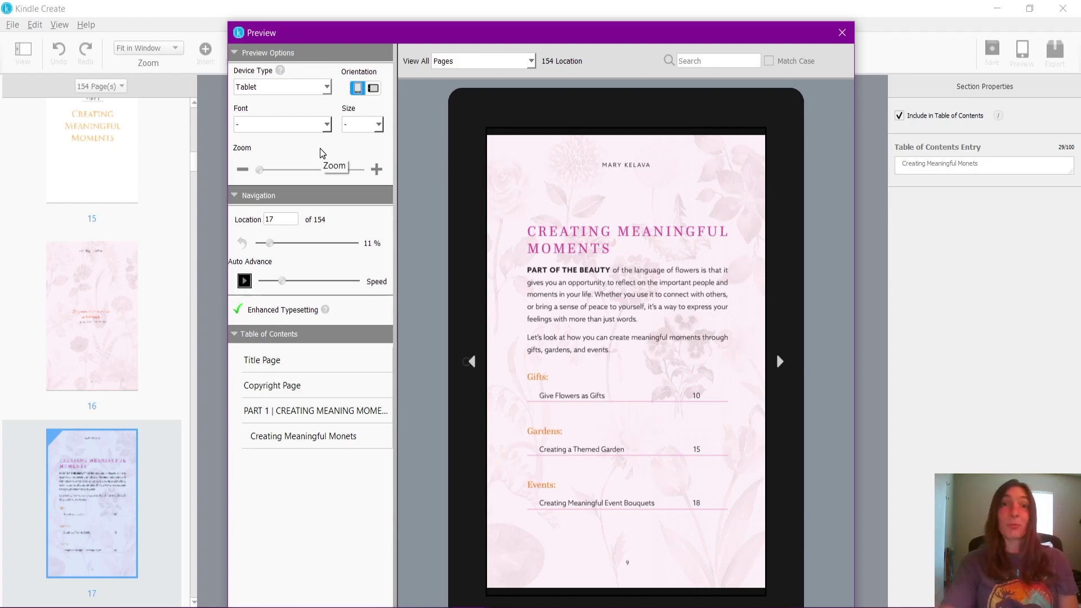
Close the preview, close the project without saving, and switch to InDesign
left_click(841, 32)
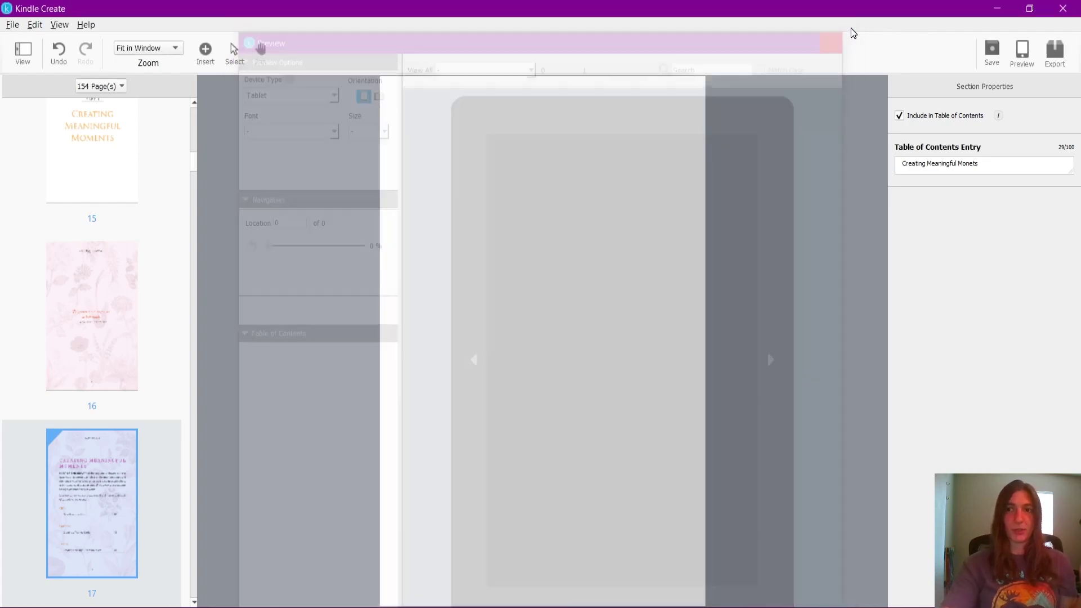
left_click(12, 25)
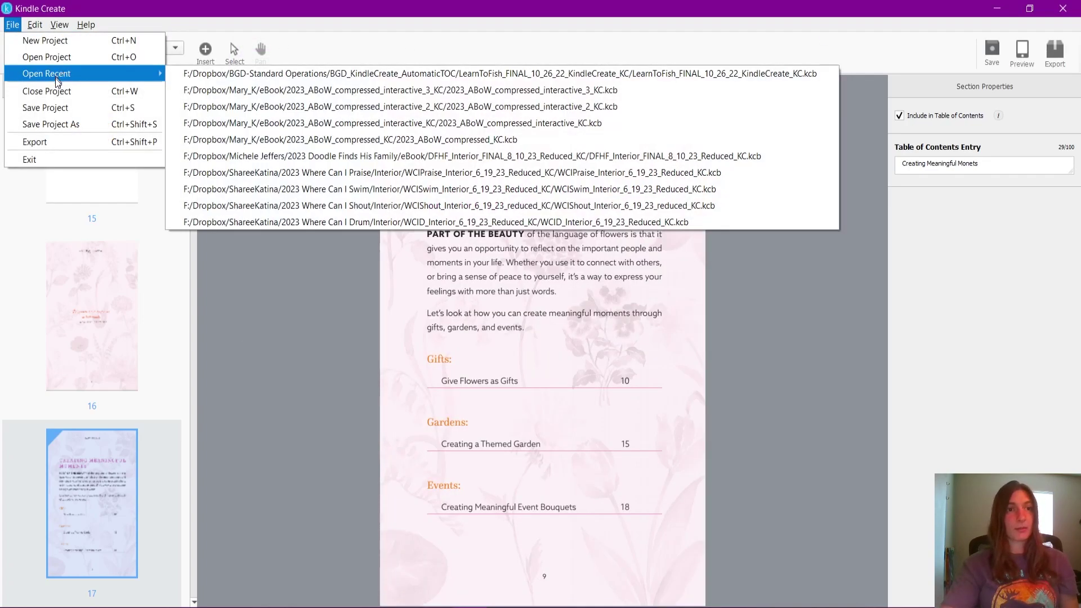
left_click(52, 91)
left_click(561, 319)
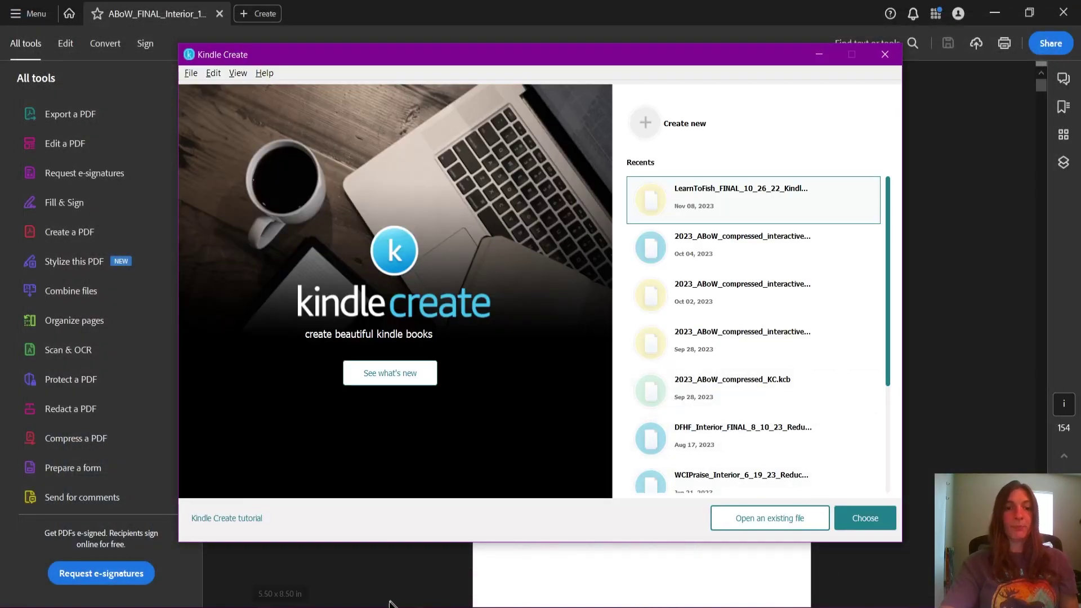
left_click(392, 605)
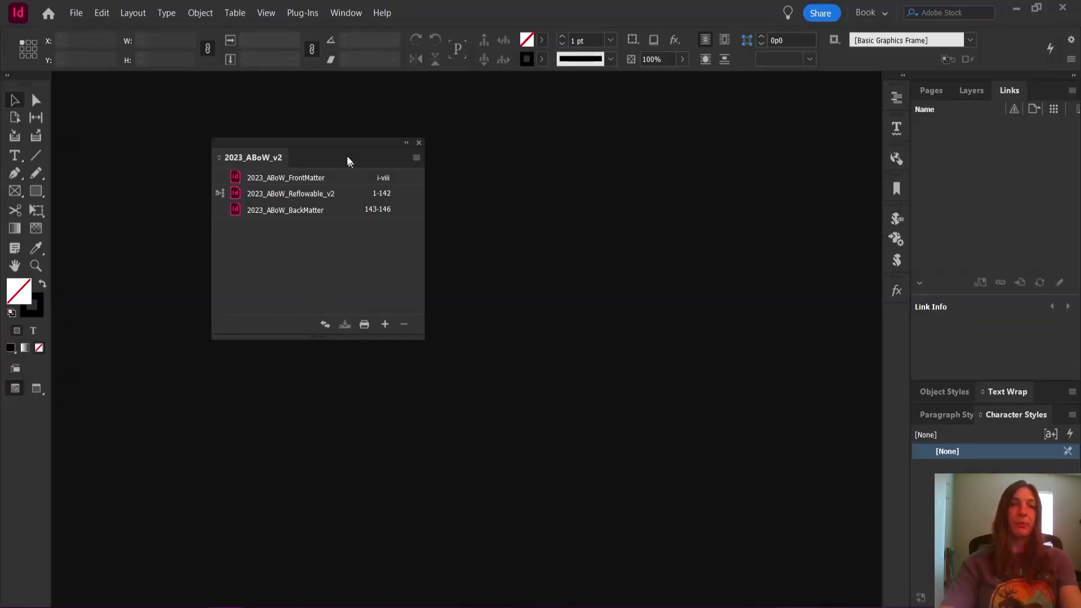
Select all three documents in the 2023_ABoW_v2 book panel and choose Export Book to PDF
left_click_drag(336, 141, 511, 168)
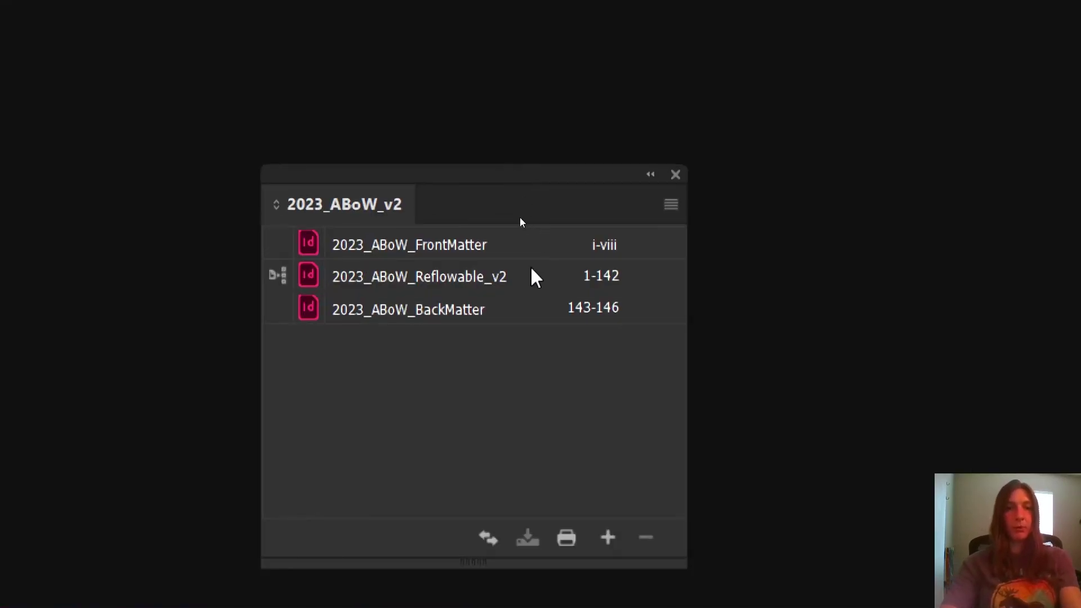
left_click(492, 207)
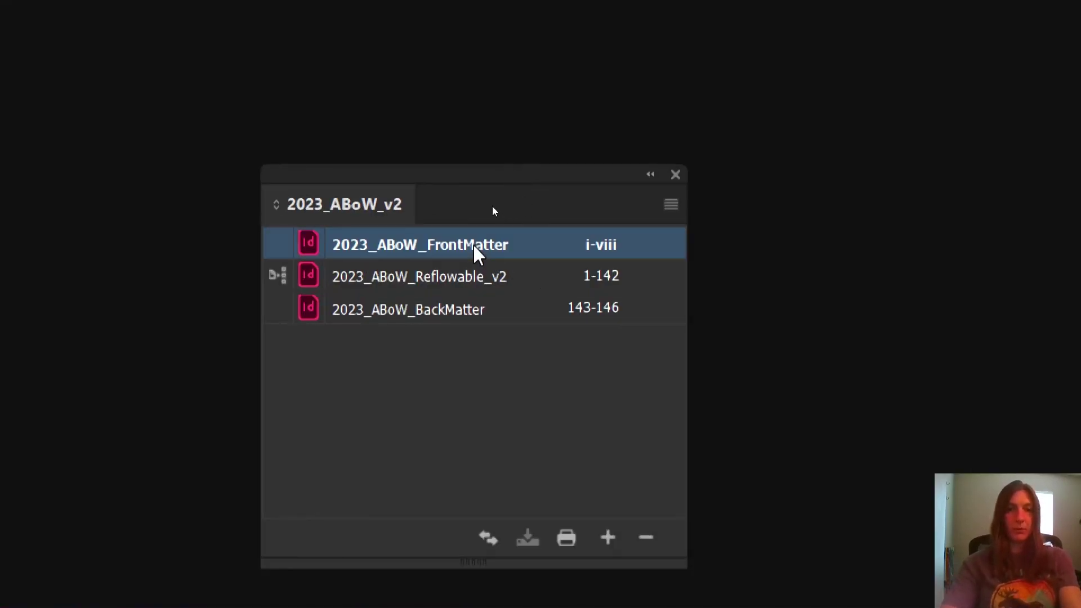
left_click(457, 304, "shift")
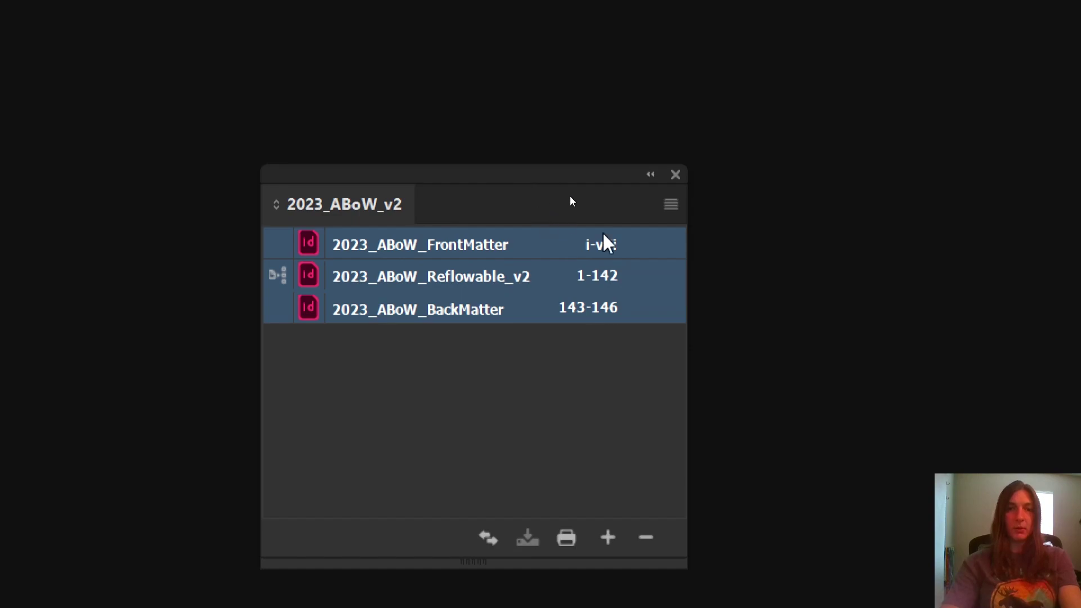
left_click(670, 204)
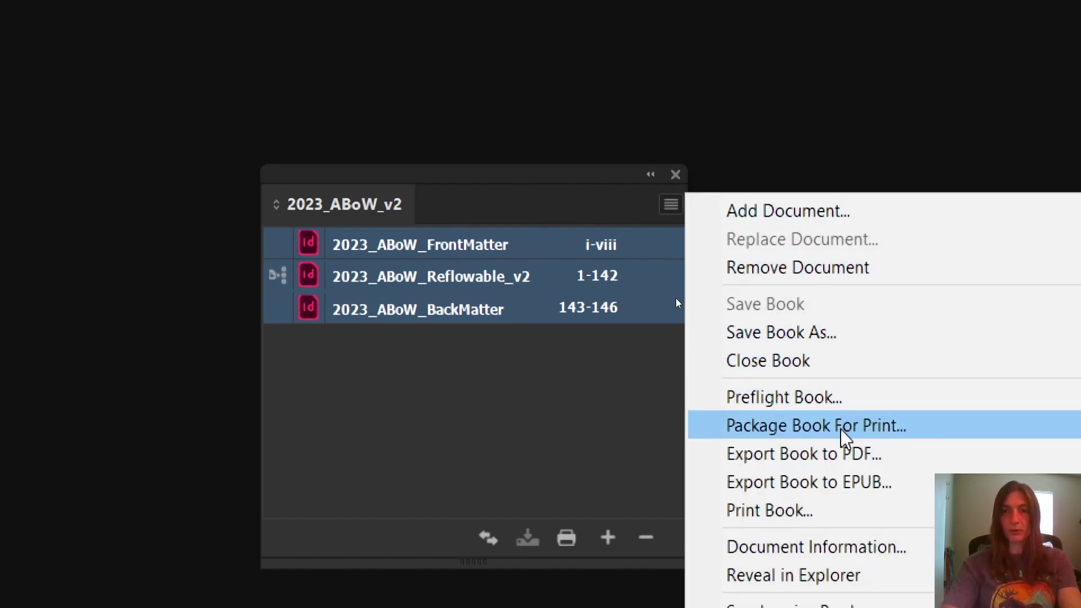
left_click(843, 455)
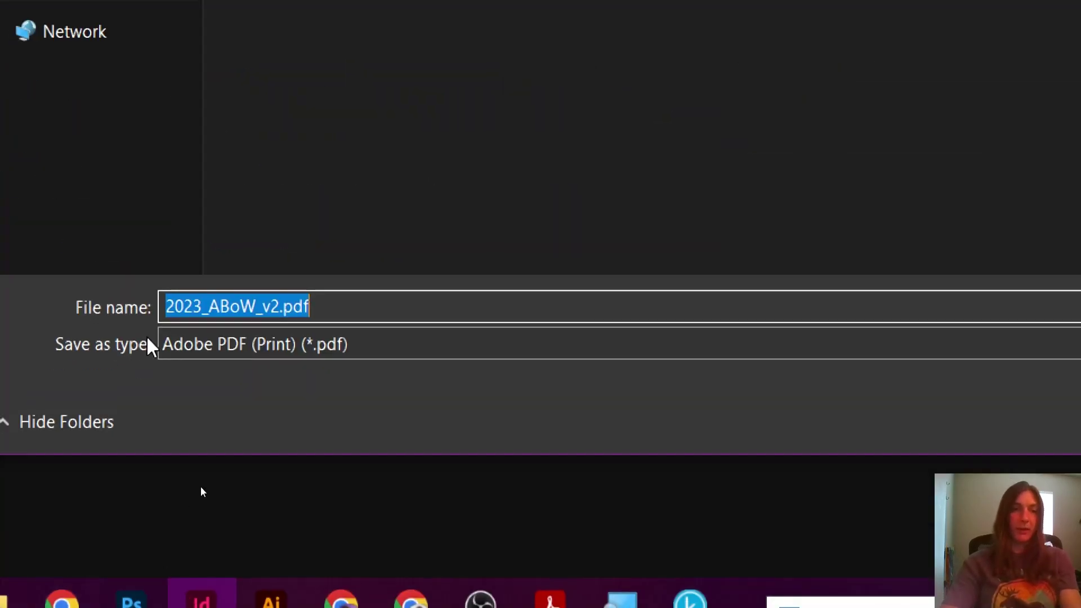
Save the book export as Adobe PDF (Interactive) named 2023_ABoW_v2_KindleCreate.pdf
left_click(231, 352)
left_click(740, 389)
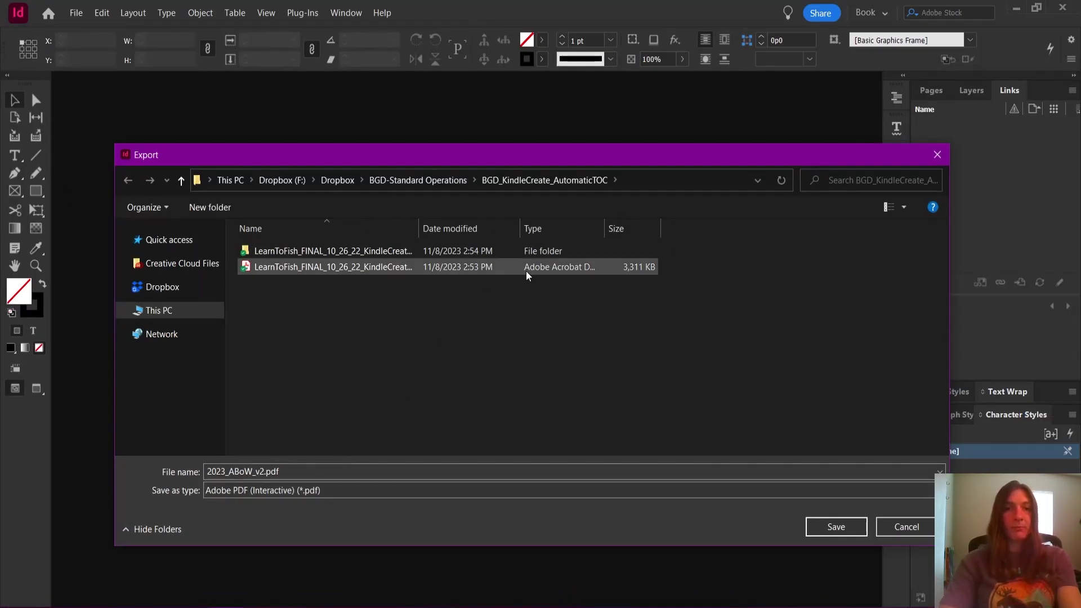
left_click(275, 471)
left_click(268, 471)
type("_KindleCreate")
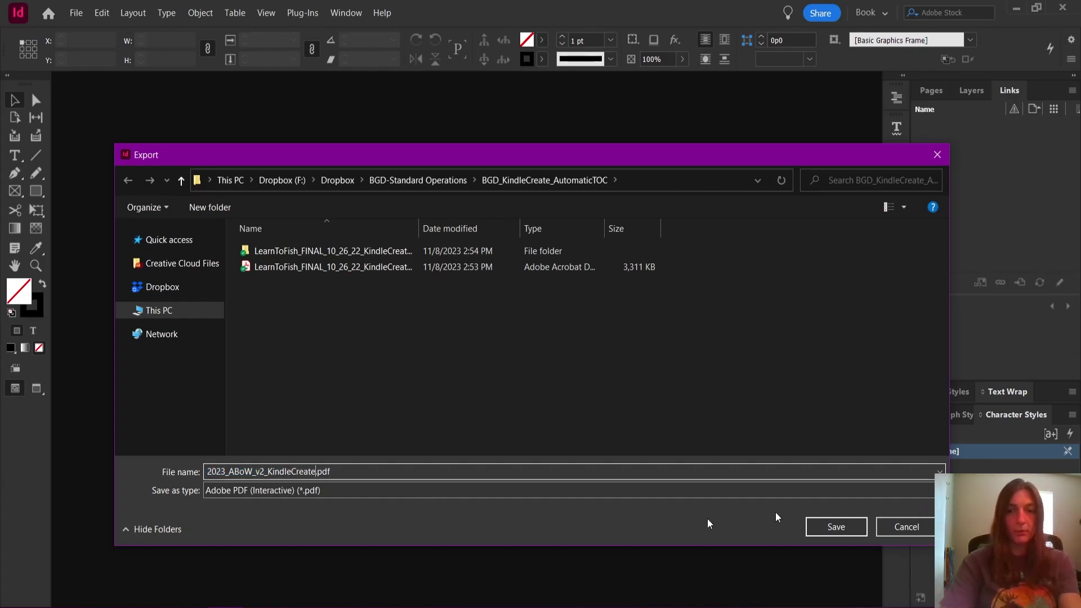
left_click(822, 526)
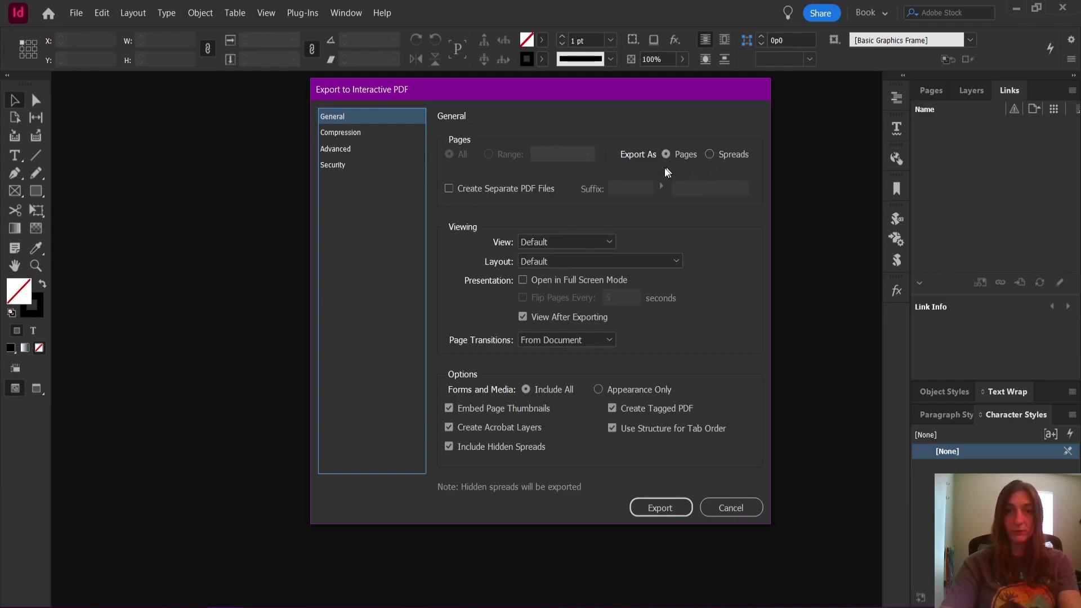
Review the interactive PDF's View and Layout dropdowns, leaving both at Default
left_click(563, 242)
left_click(469, 224)
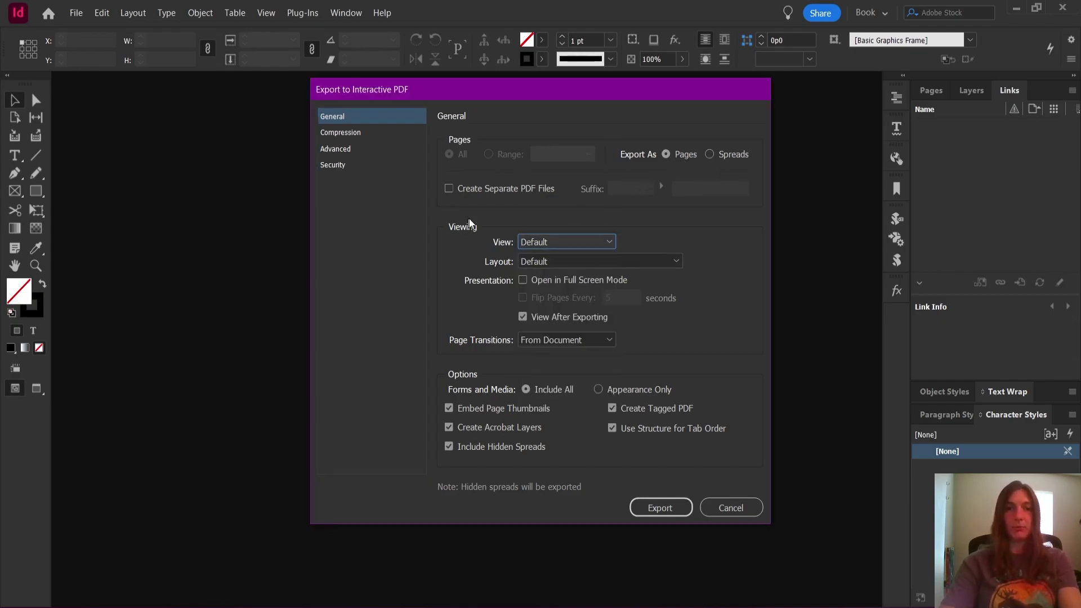
left_click(556, 263)
left_click(456, 268)
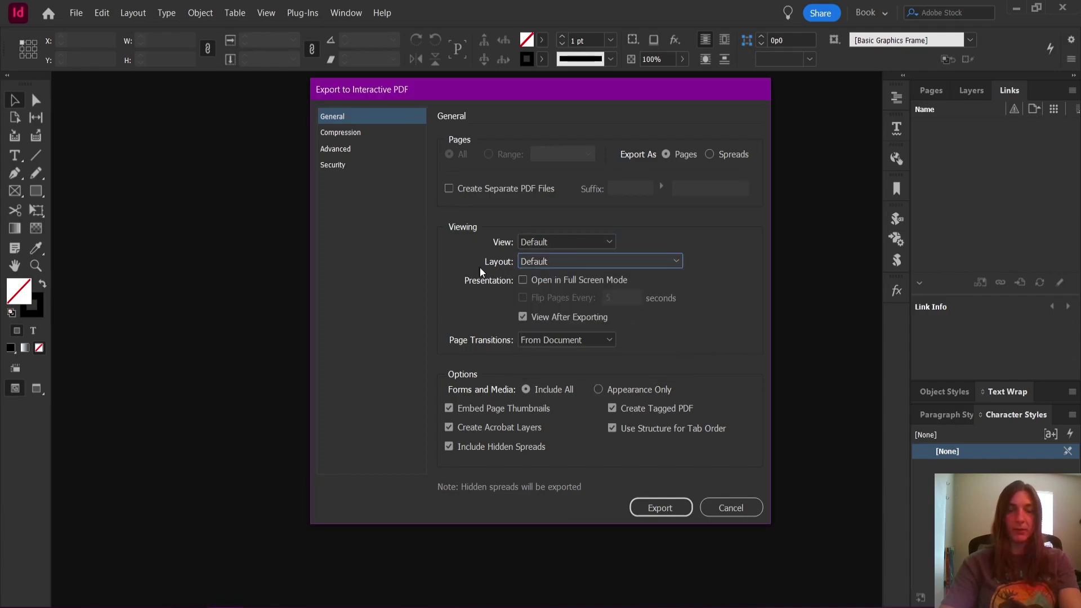
left_click(557, 262)
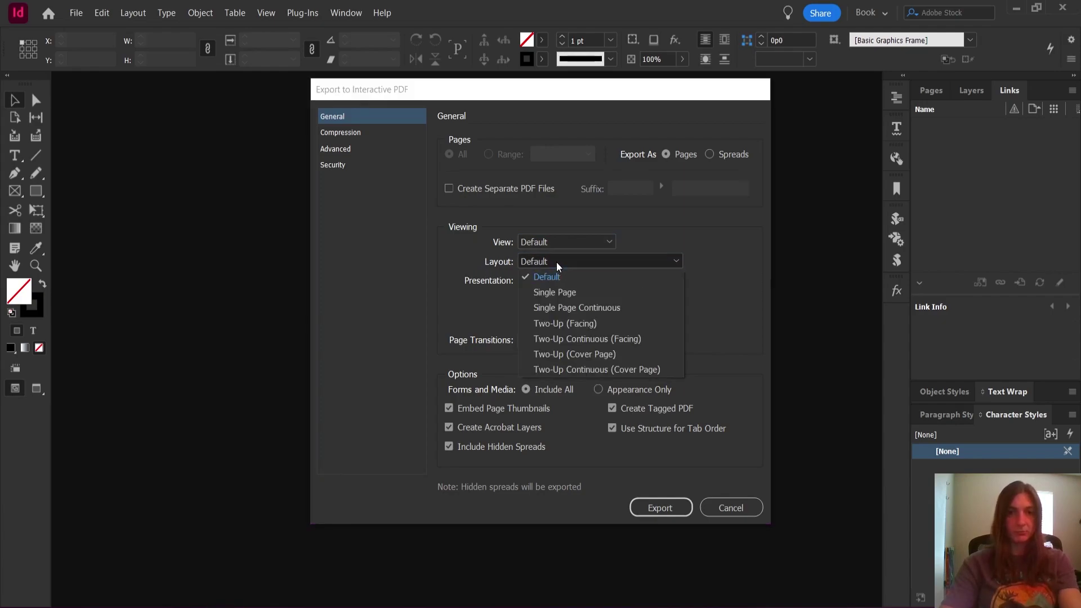
left_click(426, 303)
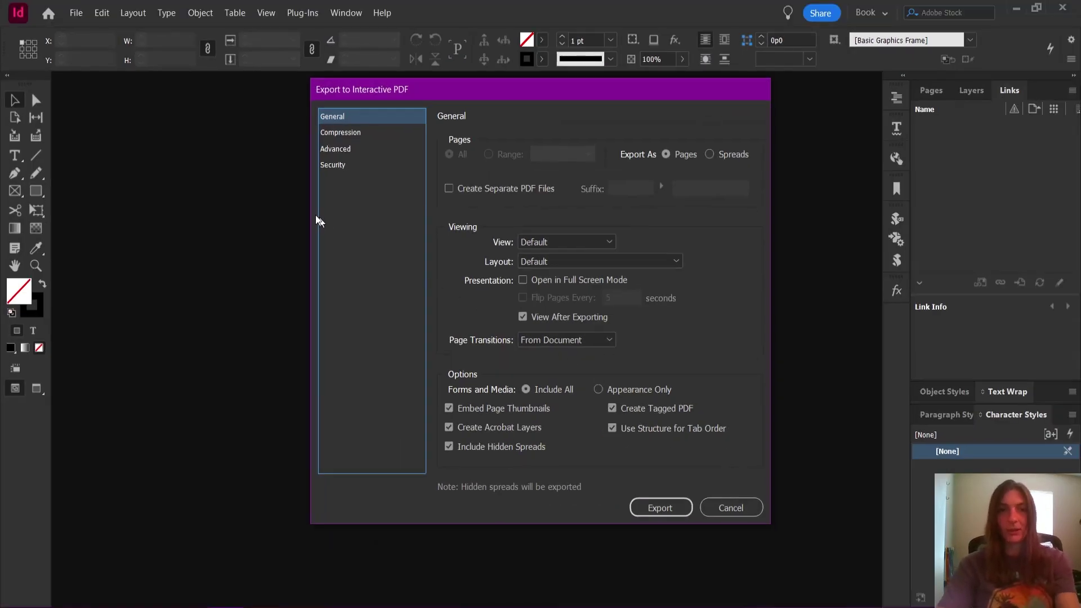
left_click(356, 133)
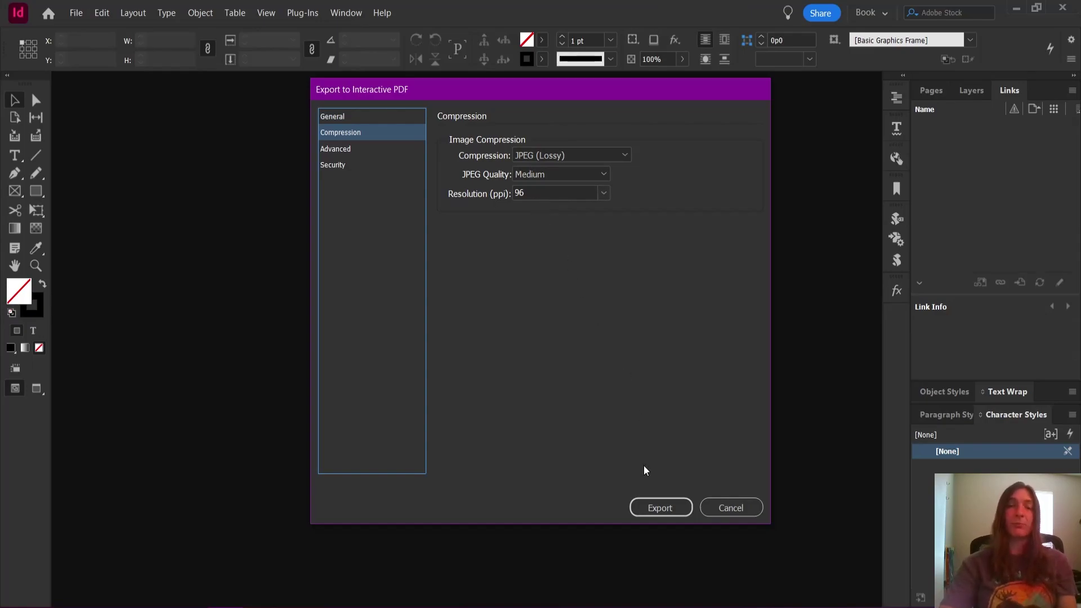
Export the interactive PDF and scroll through its title page in Acrobat
left_click(682, 504)
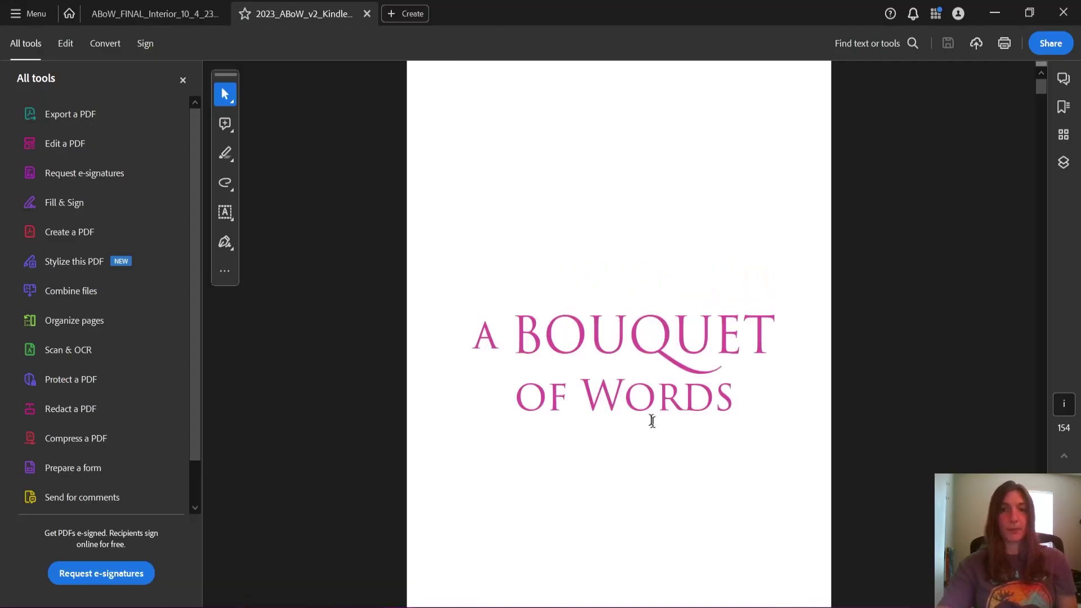
scroll(636, 397, "down", 10)
scroll(642, 393, "down", 5)
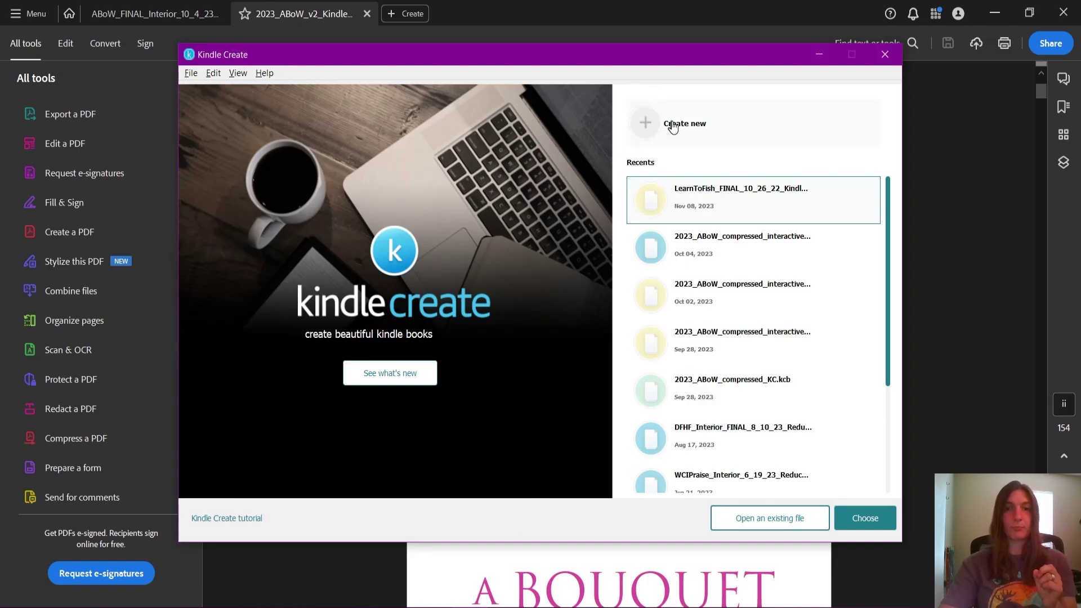
Close the PDF in Acrobat and import 2023_ABoW_v2_KindleCreate.pdf as a new Print Replica book
left_click(361, 14)
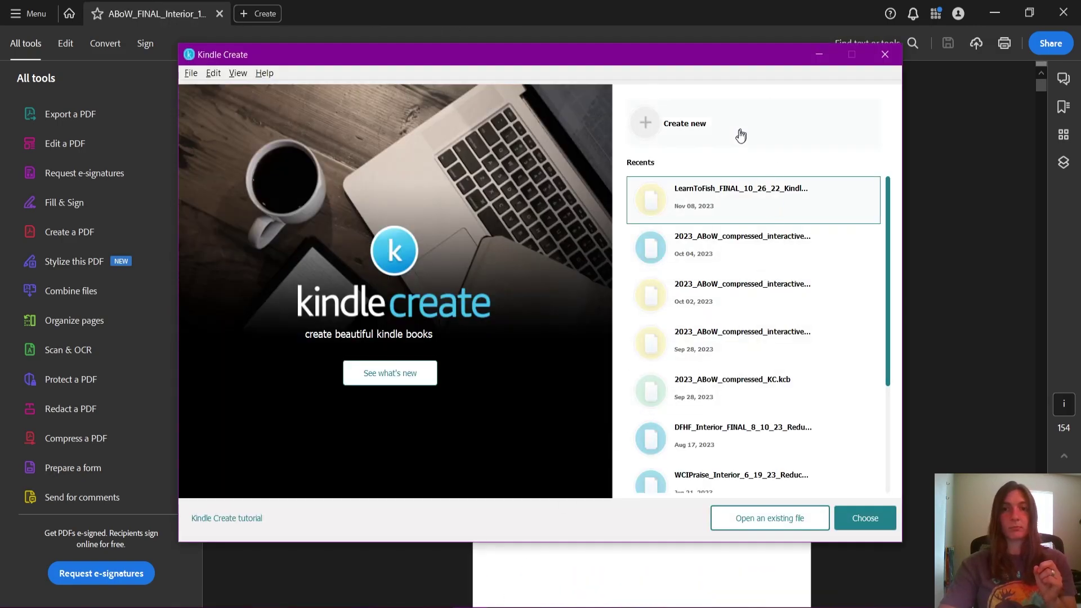
left_click(742, 137)
left_click(865, 523)
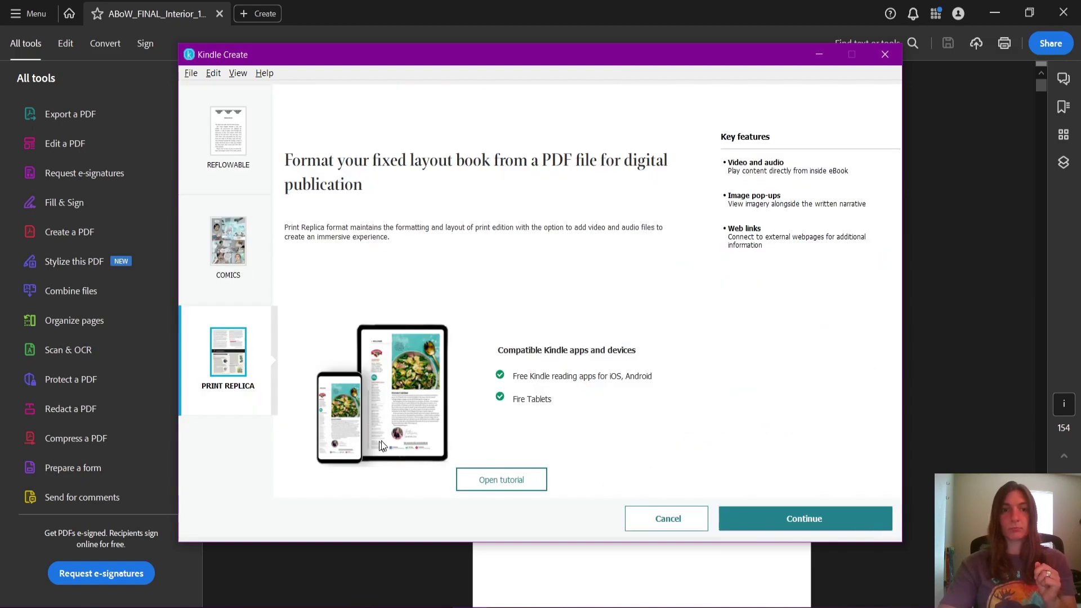
left_click(746, 516)
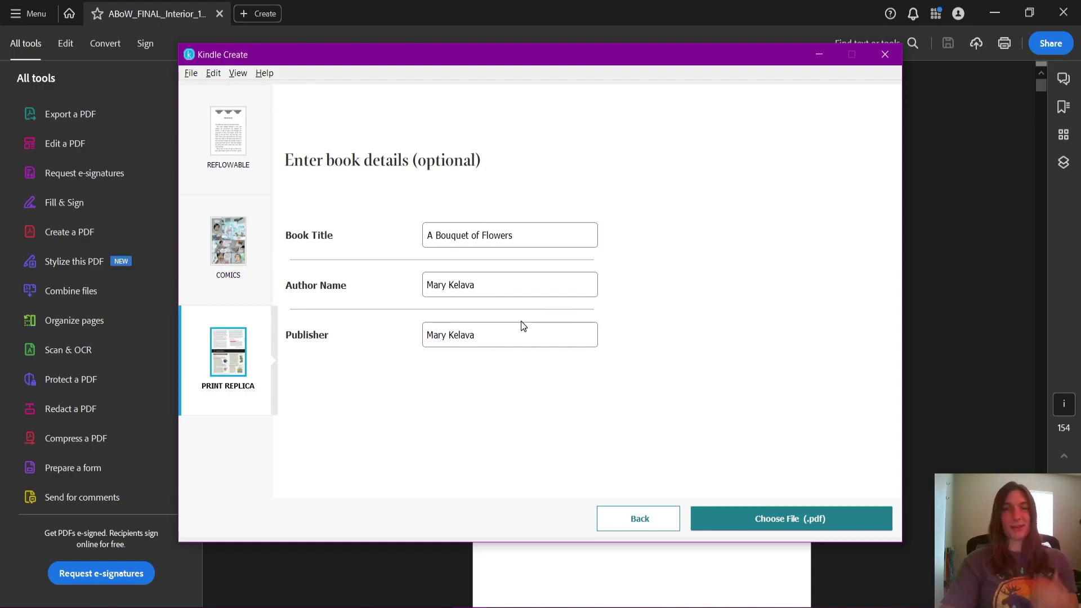
left_click(818, 523)
left_click(511, 247)
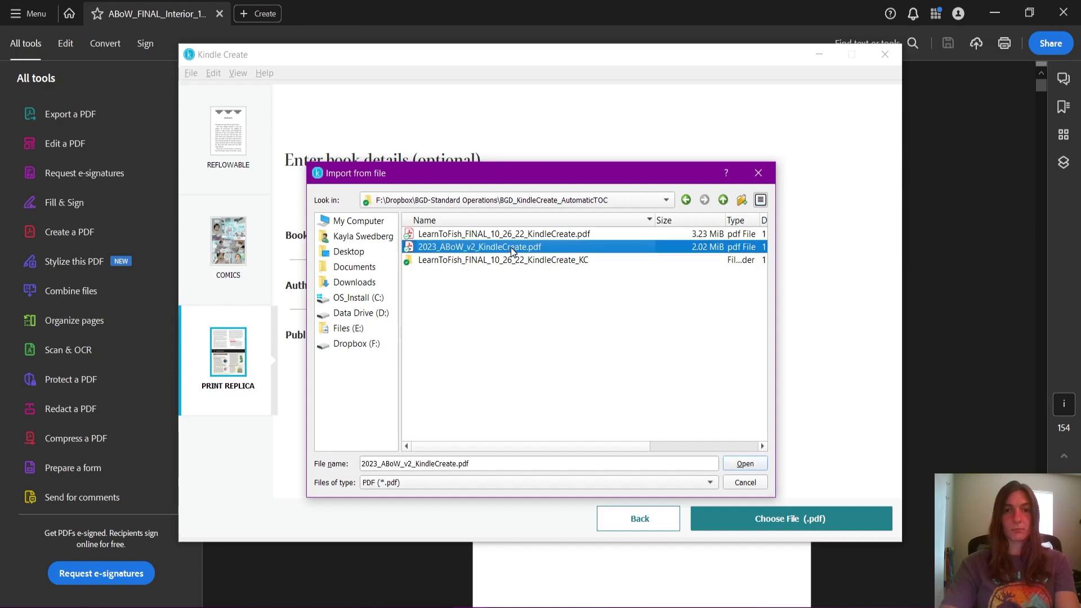
left_click(743, 464)
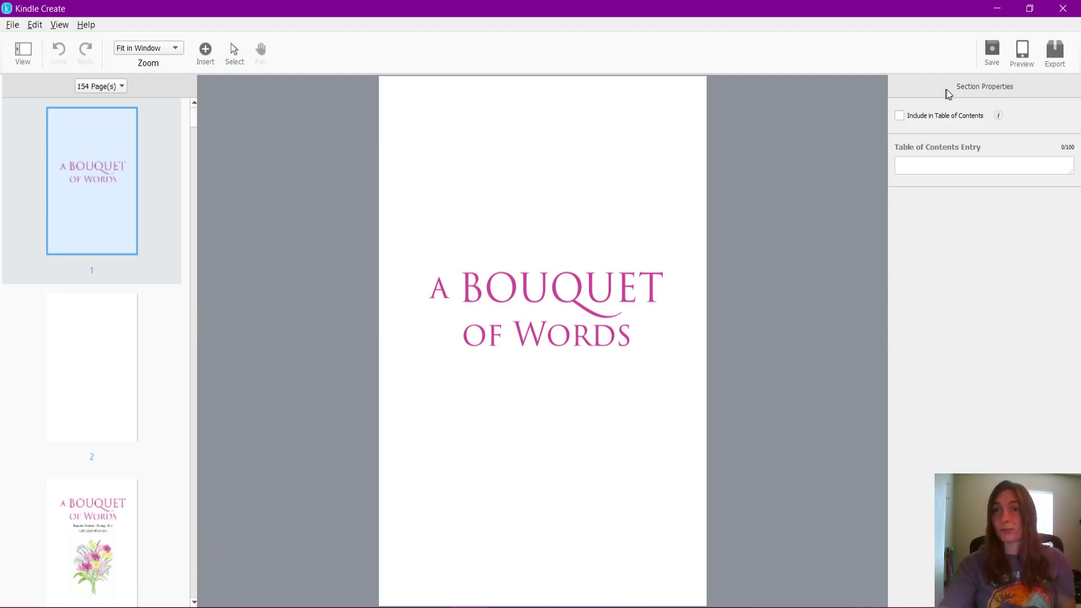
Save the imported project as 2023_ABoW_v2_KindleCreate_KC, then launch the tablet preview
left_click(991, 52)
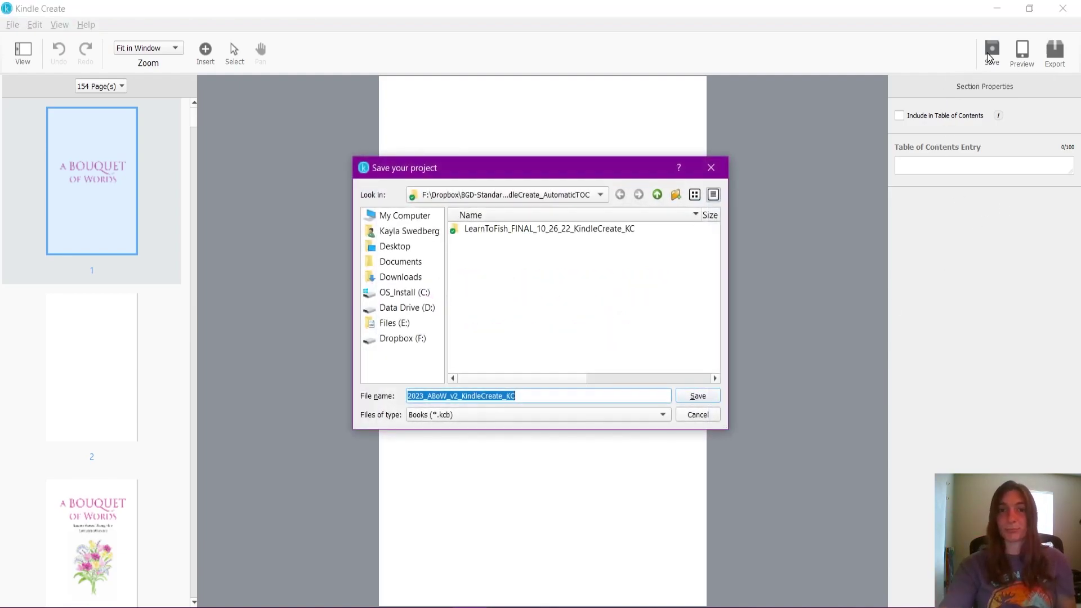
left_click(697, 396)
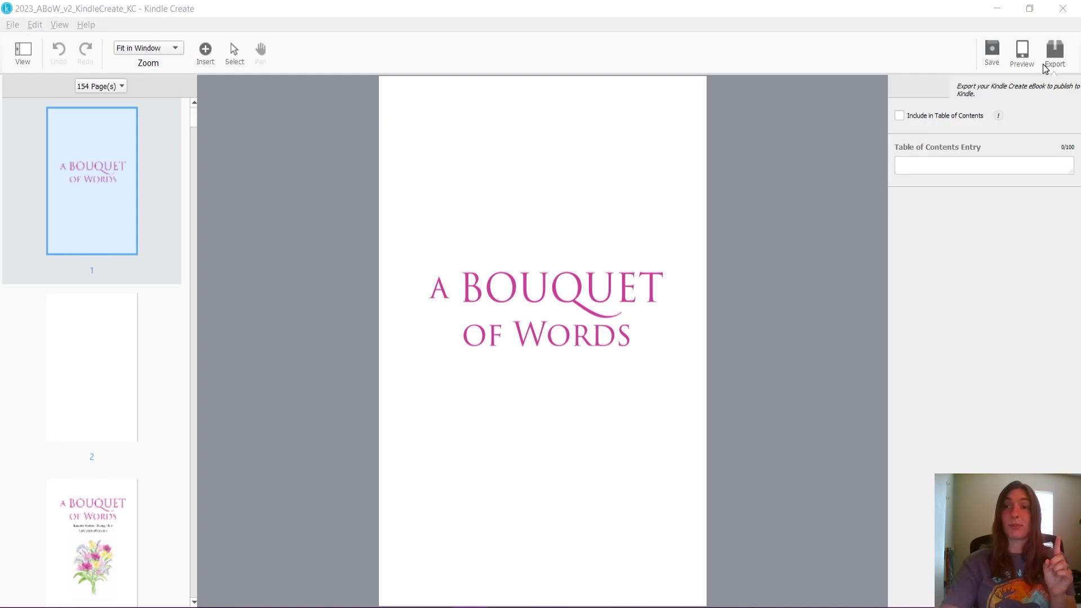
left_click(1021, 54)
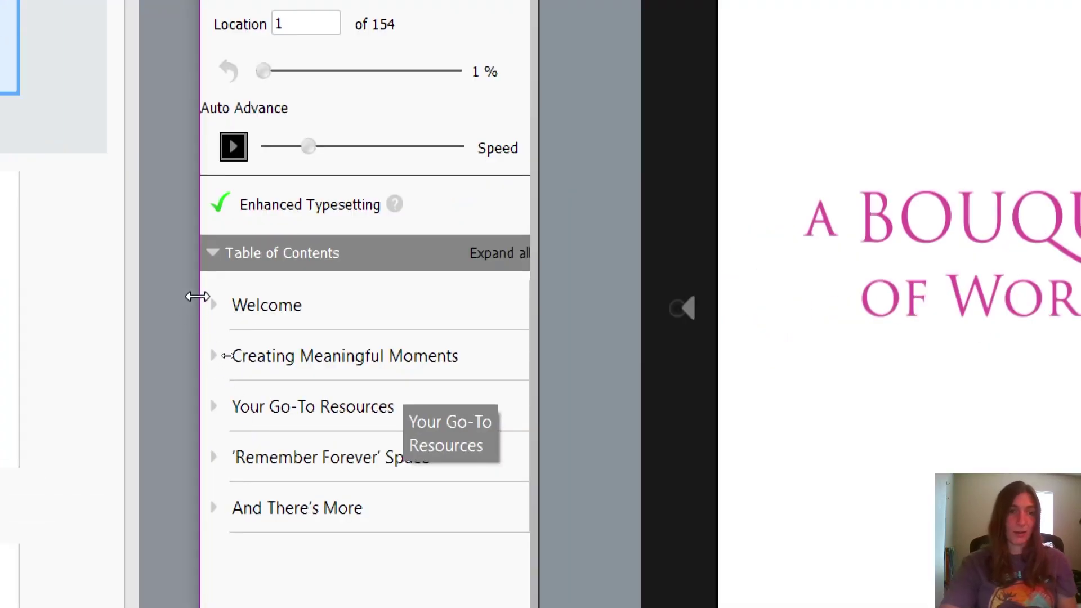
Expand Welcome, Creating Meaningful Moments (Gifts, Gardens, Events) and Your Go-To Resources in the preview TOC, then close it
left_click(212, 306)
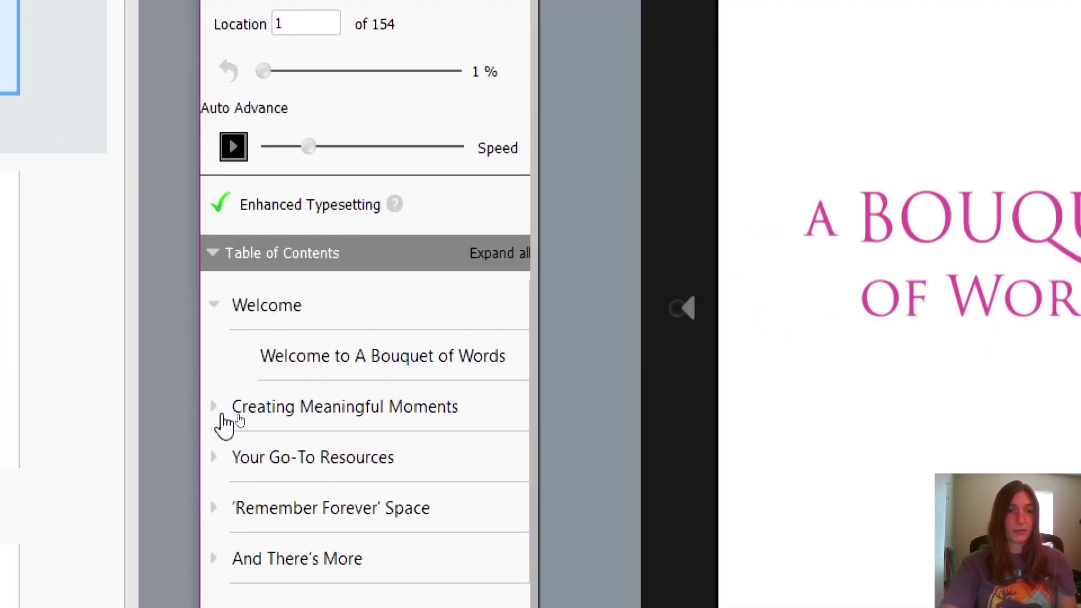
left_click(214, 408)
left_click(240, 459)
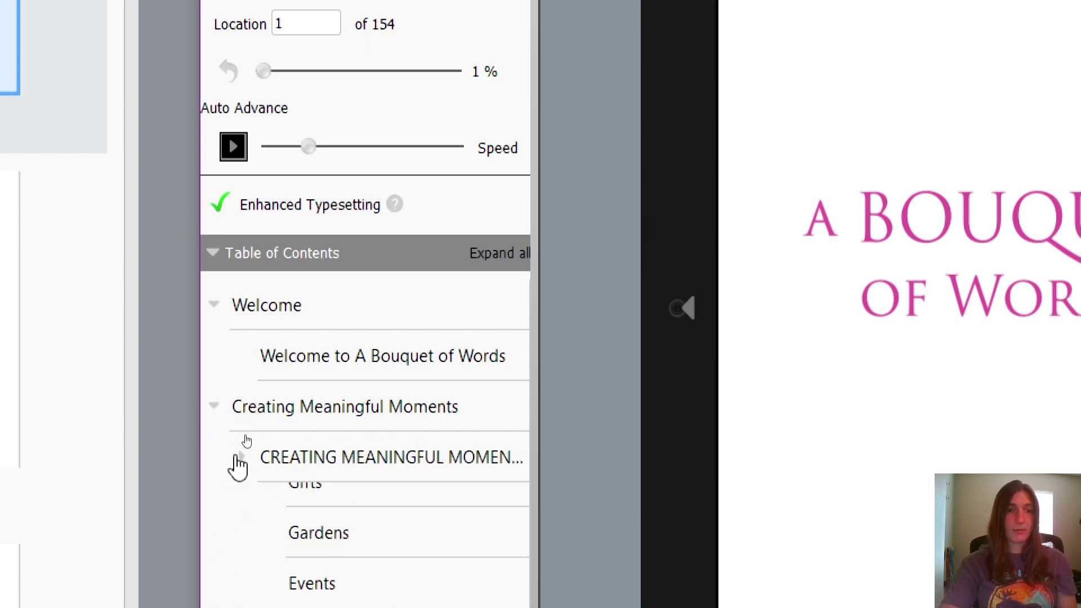
scroll(243, 570, "down", 3)
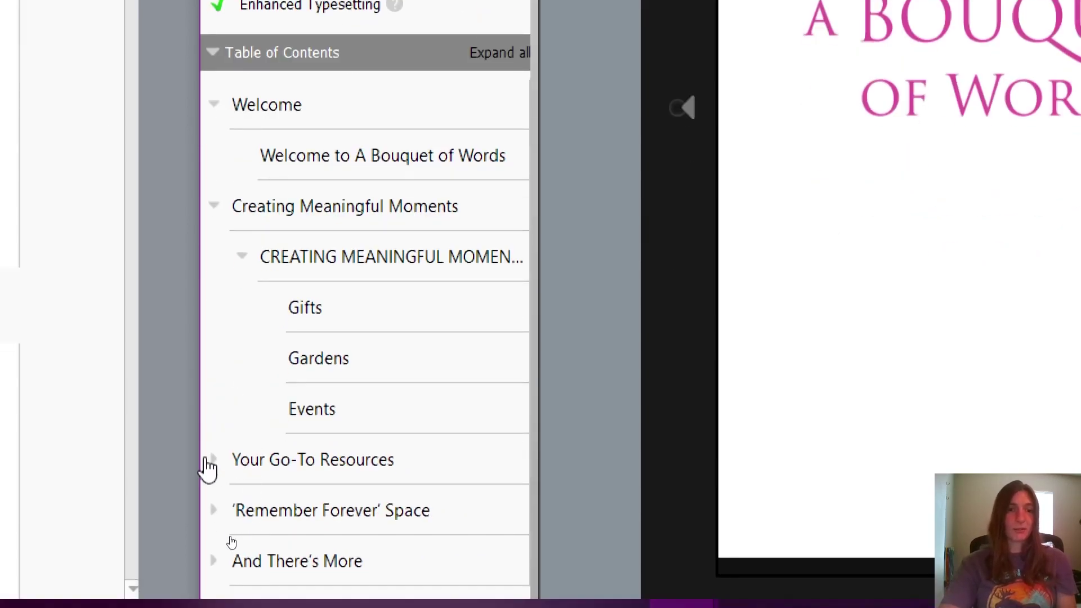
left_click(213, 459)
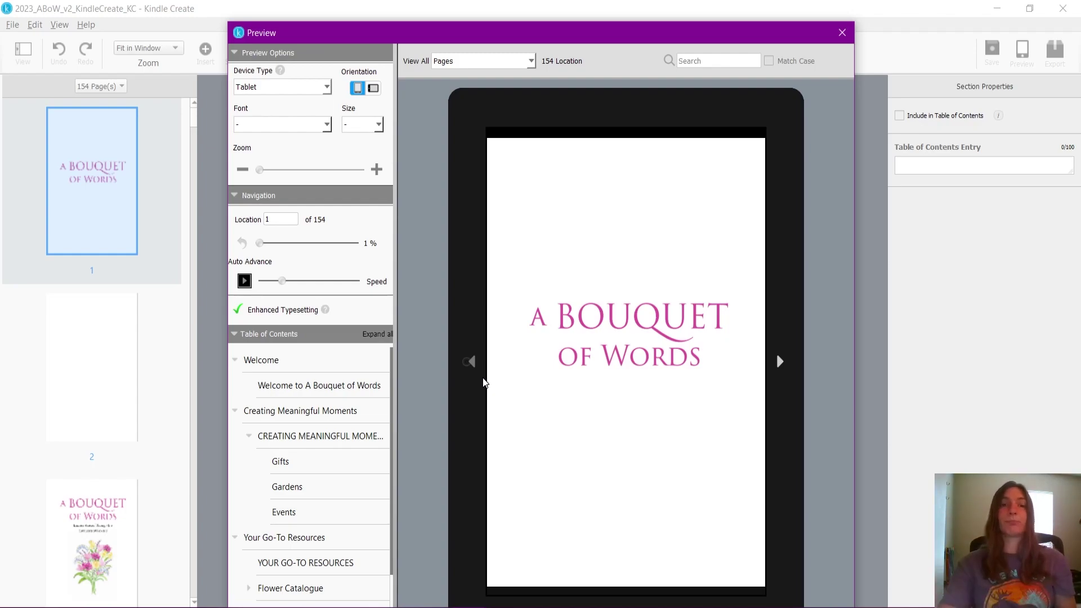
left_click(842, 33)
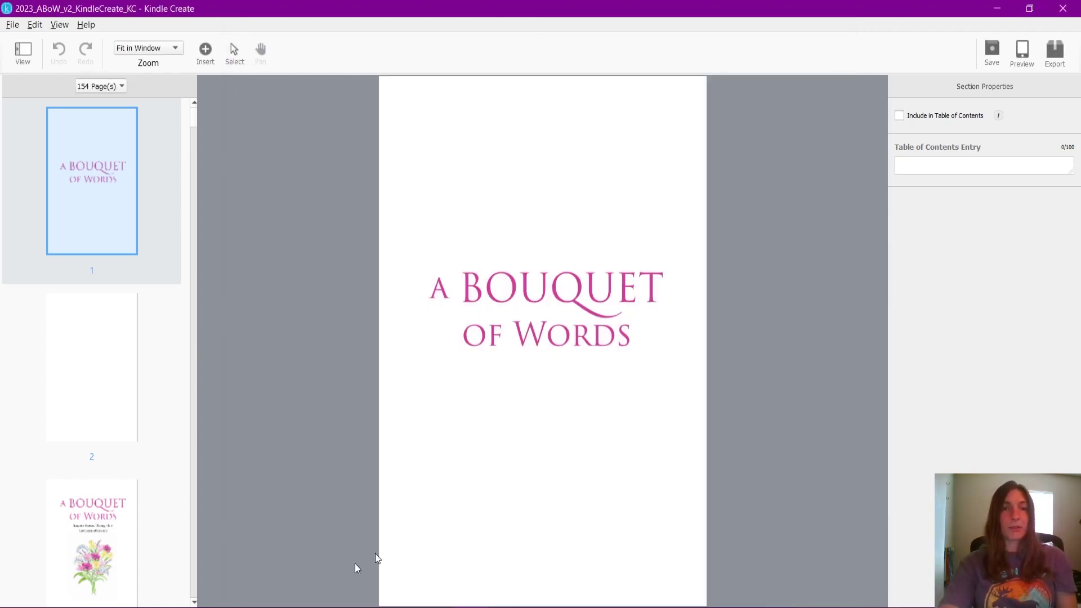
Apply Edit > Preserve Links, save the project, and start the export for publication
left_click(35, 24)
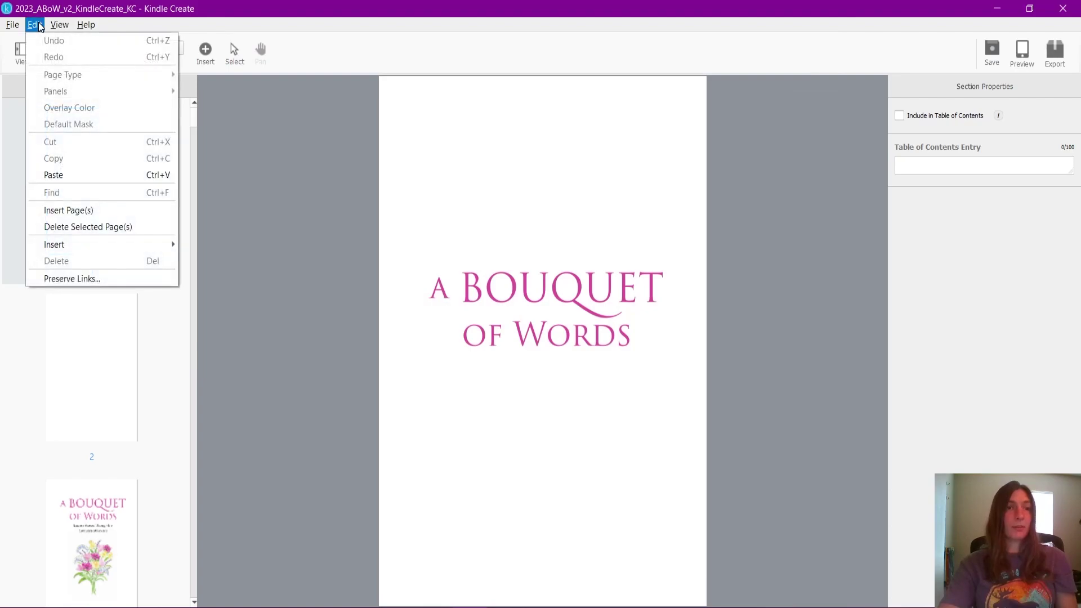
left_click(125, 281)
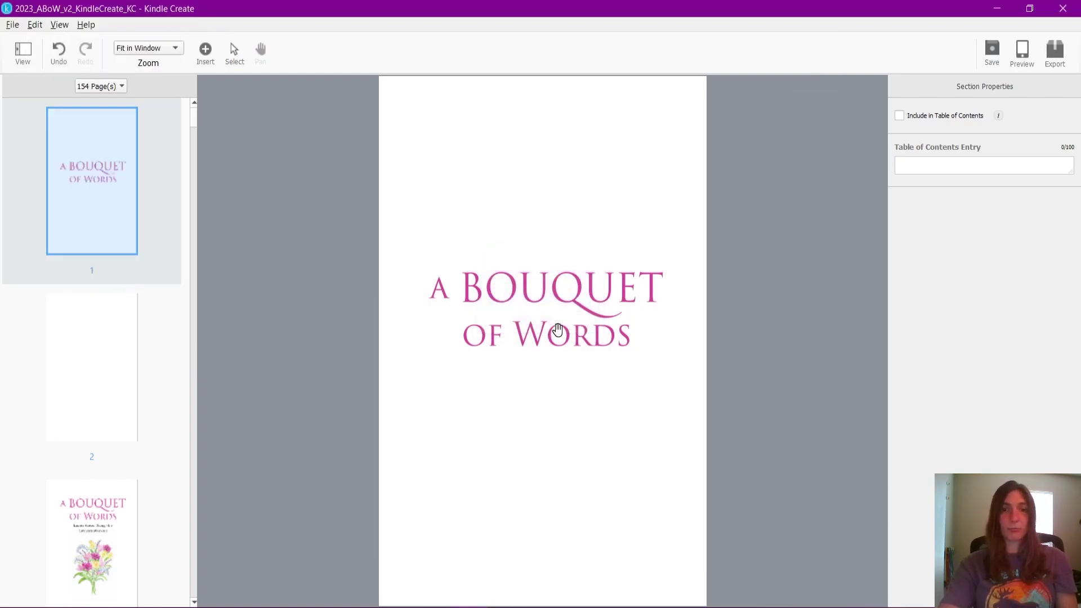
left_click(992, 54)
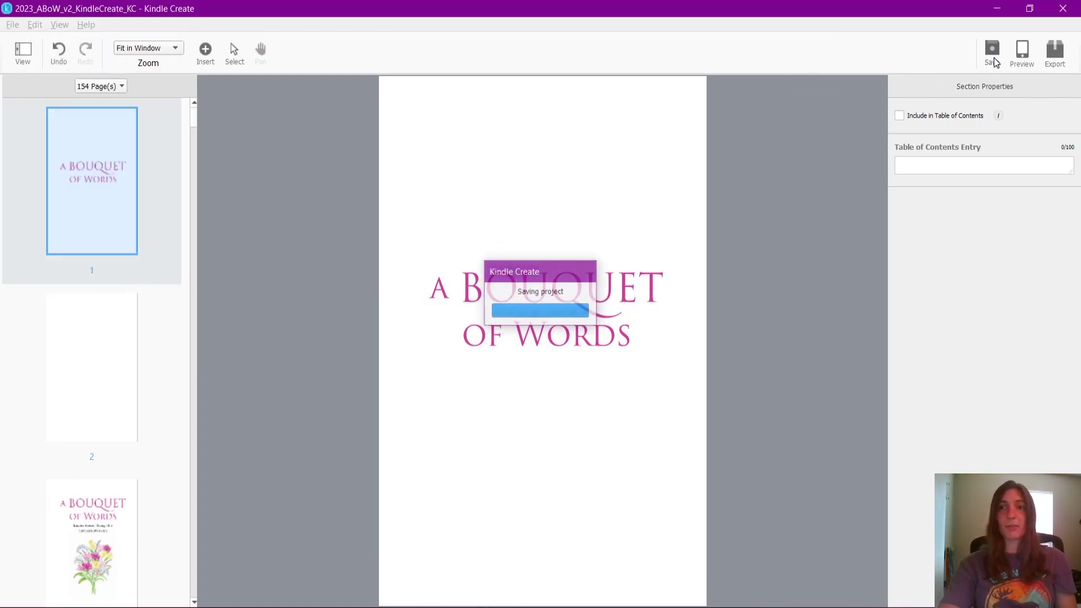
left_click(1048, 61)
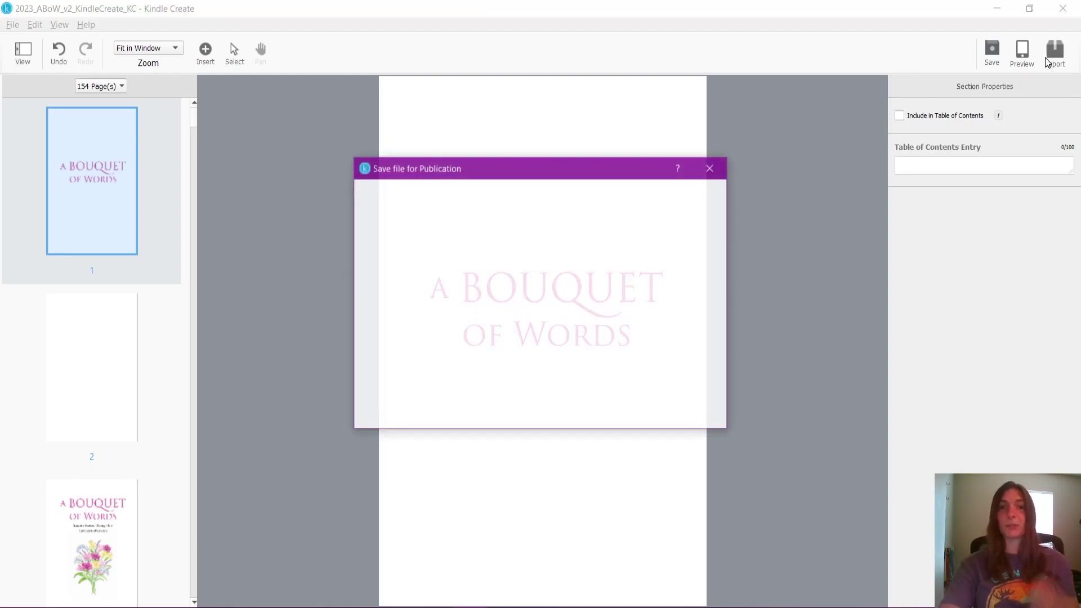